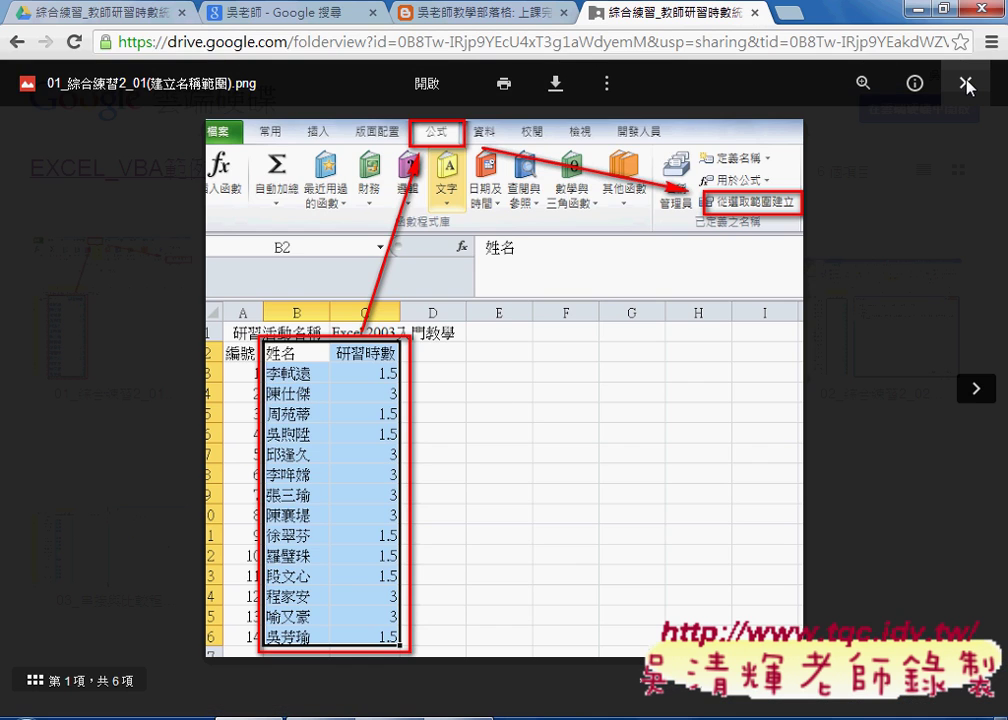
Bring up Chrome and show the 綜合練習_教師研習時數統計表 folder in the full Google Drive view.
left_click(966, 83)
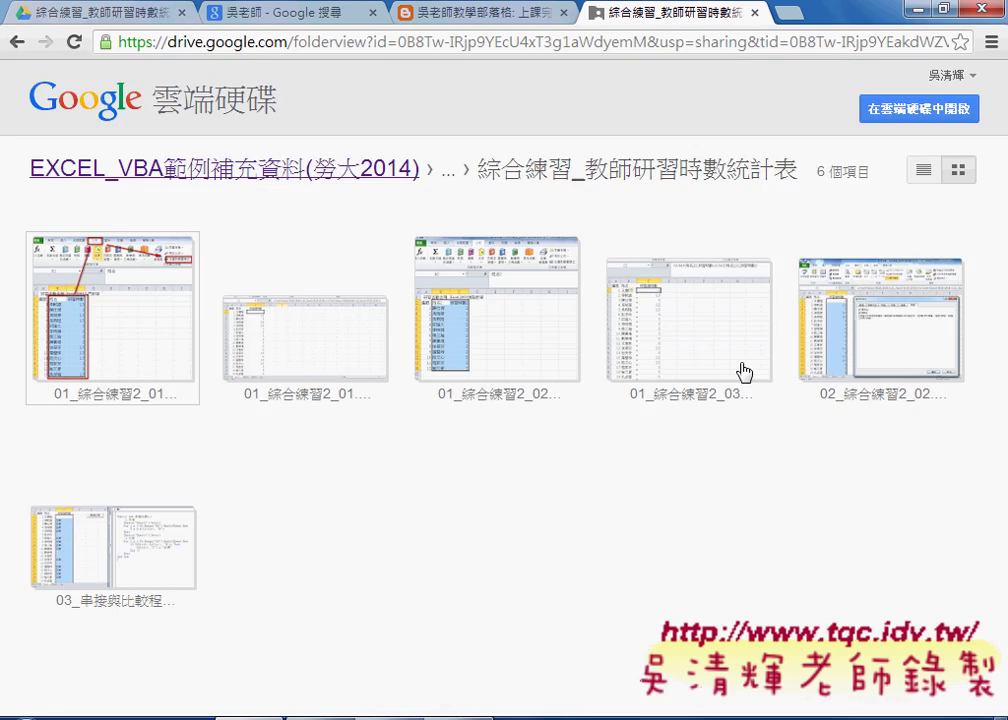
left_click(114, 12)
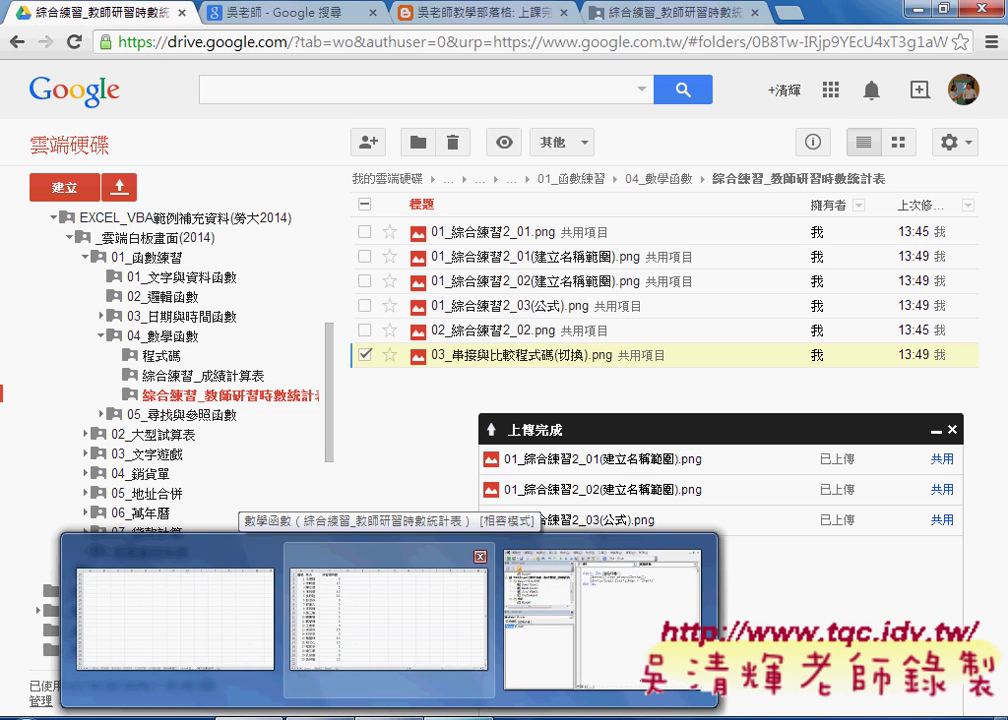
Save the teacher training-hours workbook in Excel, select cell C2, and minimize Excel.
left_click(410, 637)
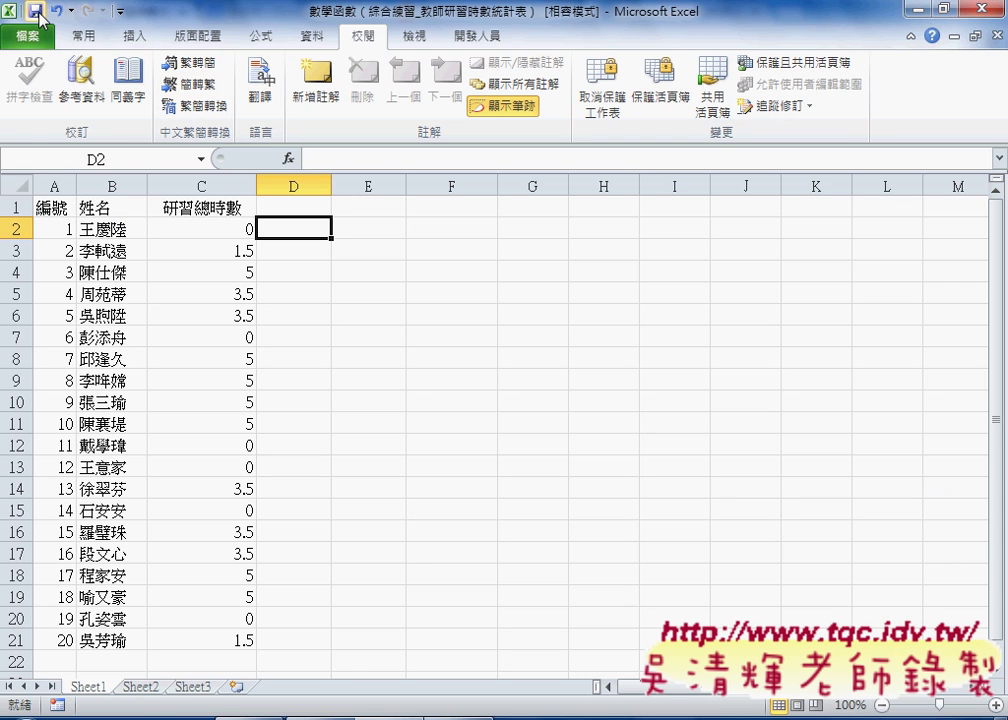
left_click(38, 14)
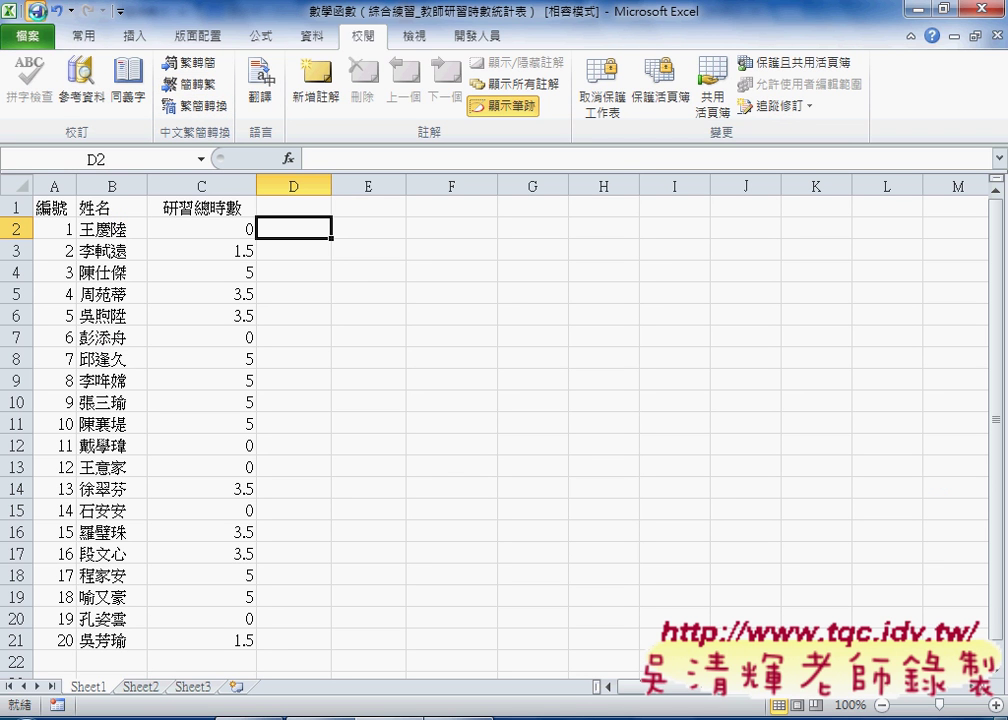
left_click(212, 230)
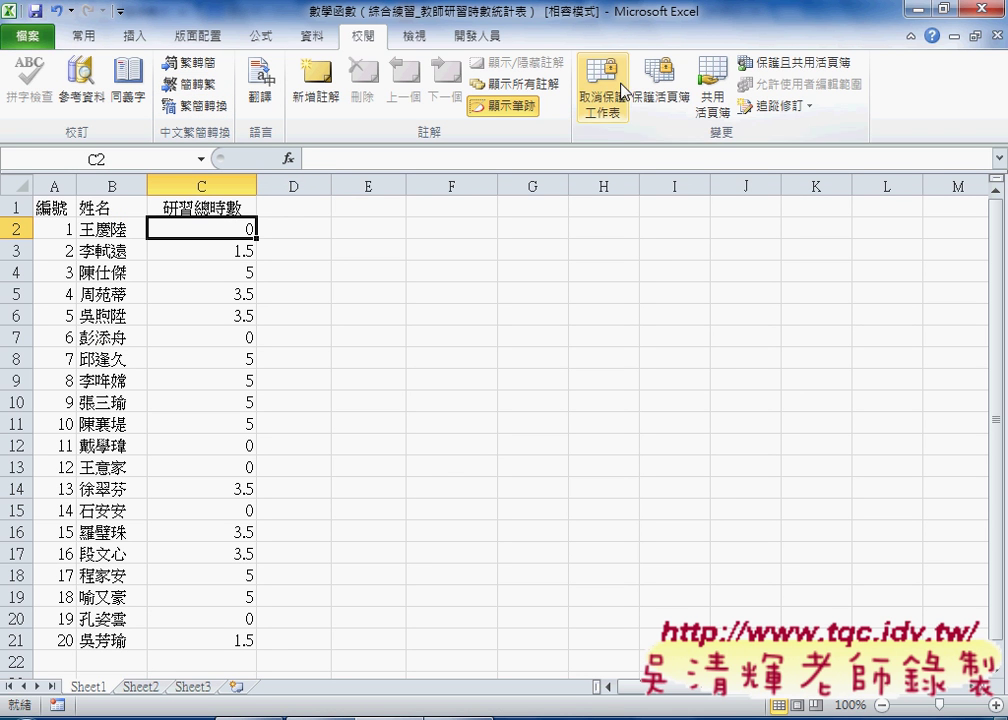
left_click(912, 11)
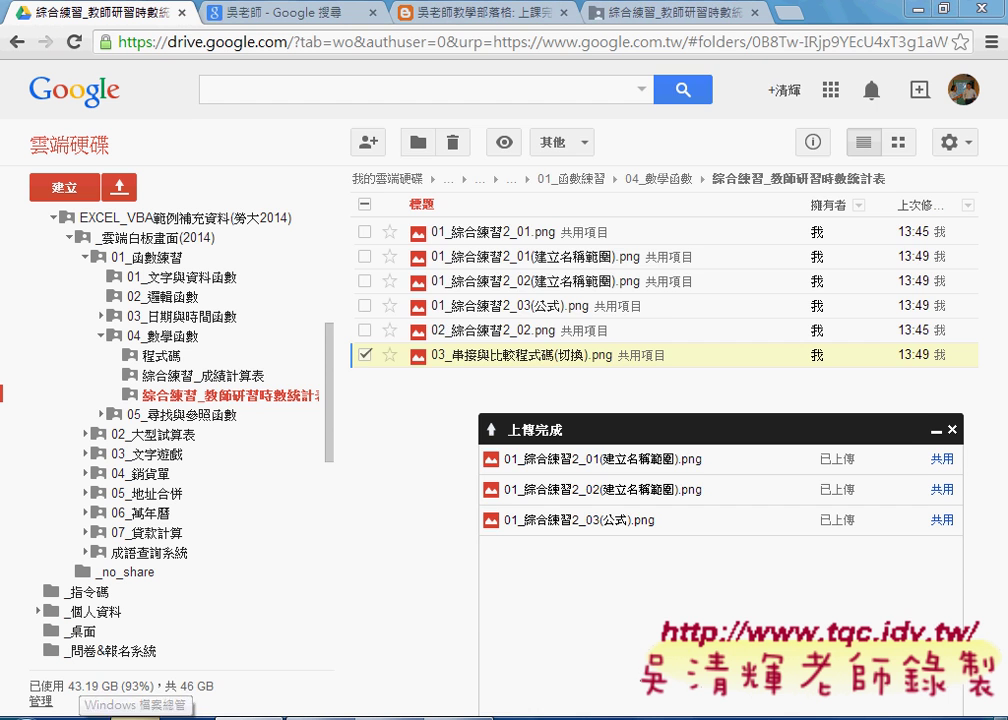
Open 課程練習題(1021014) on TRANSCEND32 (F:), sort it newest first by 修改日期, and select the newest workbook.
left_click(135, 715)
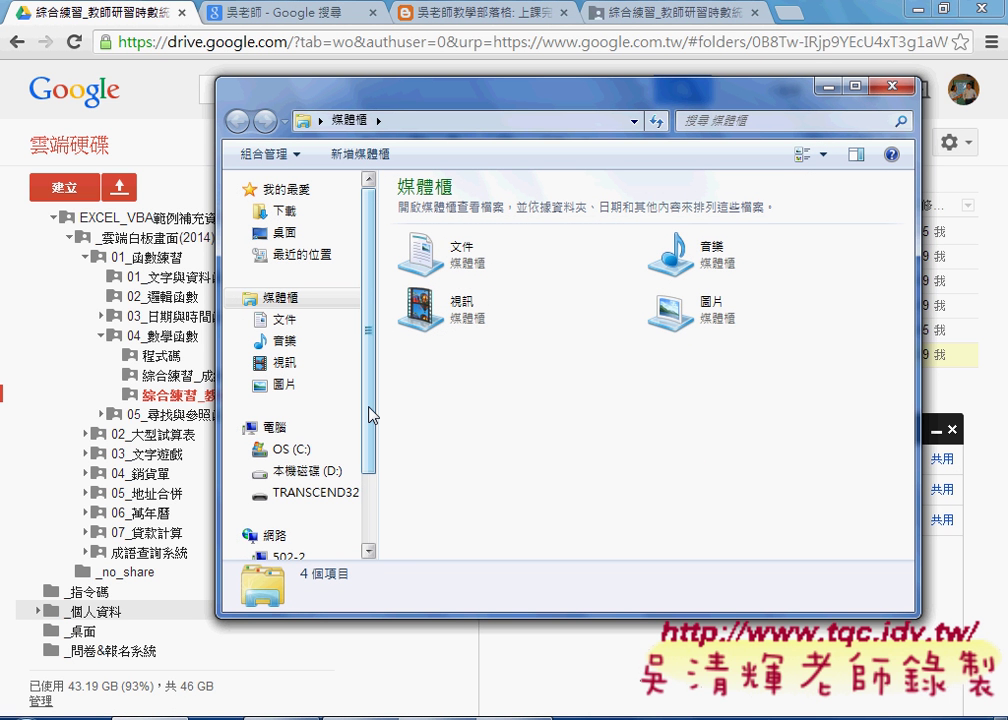
scroll(372, 414, "down", 2)
left_click(310, 441)
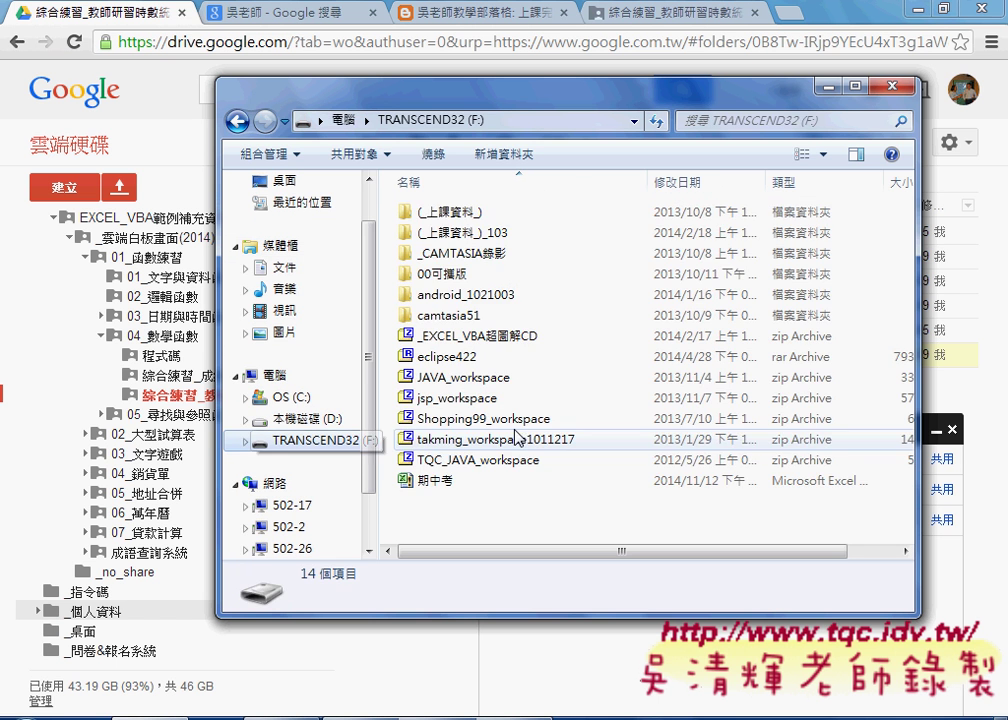
double_click(470, 212)
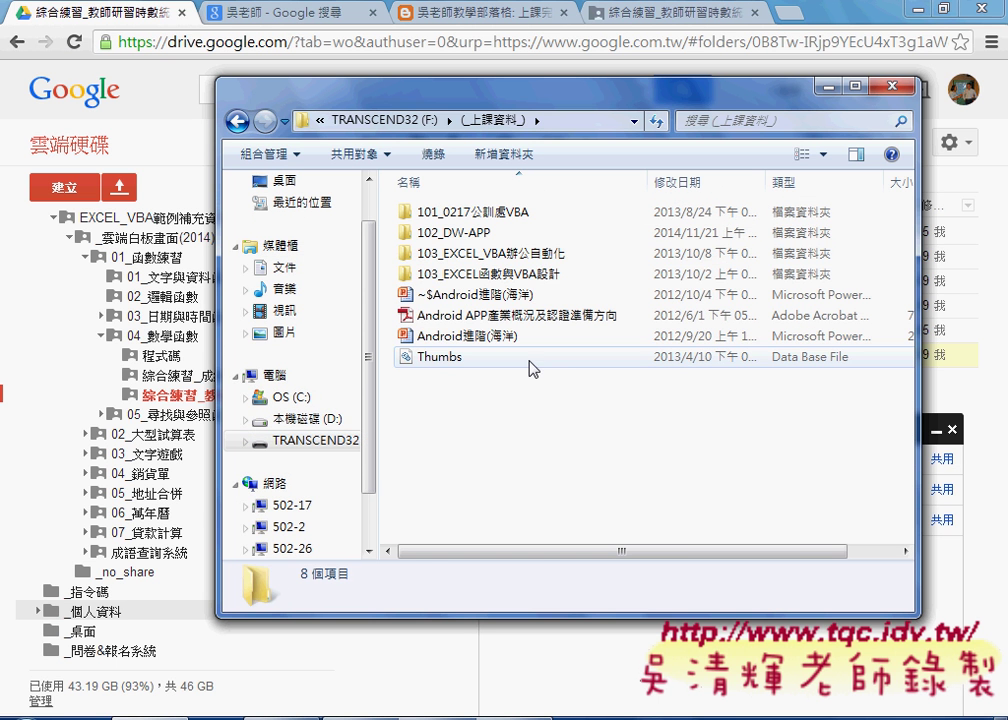
double_click(517, 276)
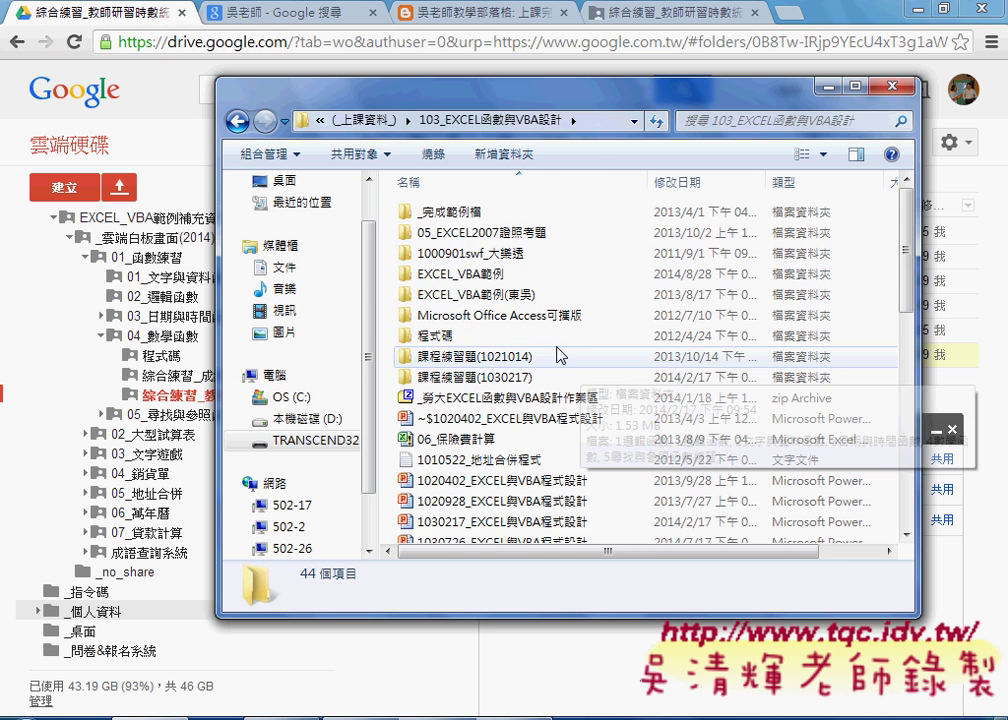
double_click(514, 358)
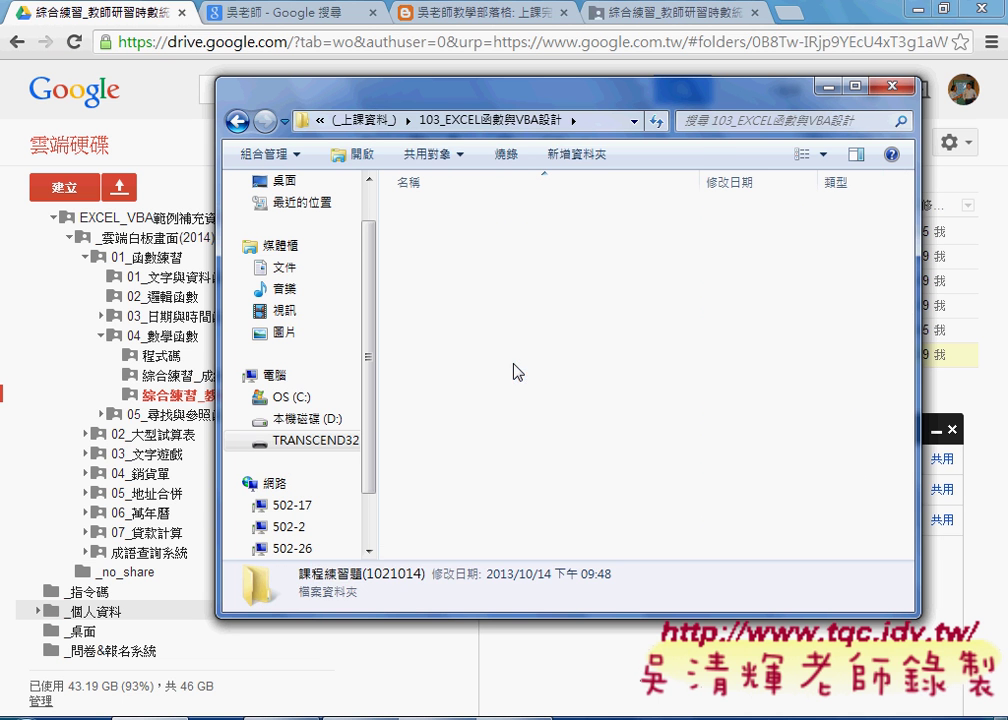
left_click(740, 182)
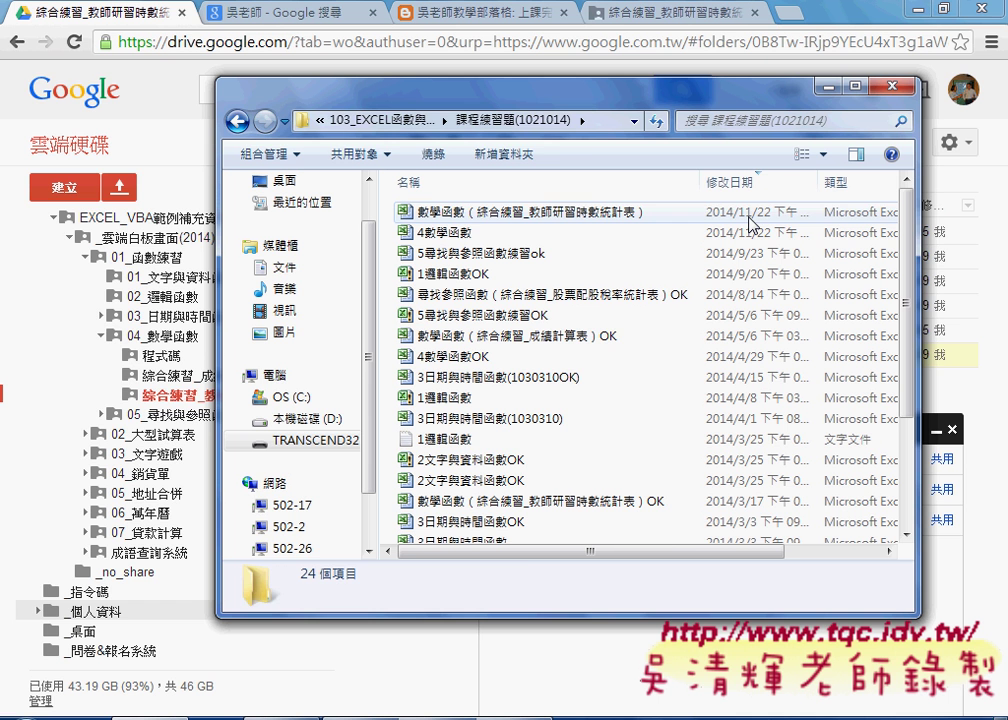
left_click(752, 222)
Drag the newest workbook onto the Drive folder, pull it back to cancel, and open Drive's settings menu.
left_click_drag(535, 92, 322, 97)
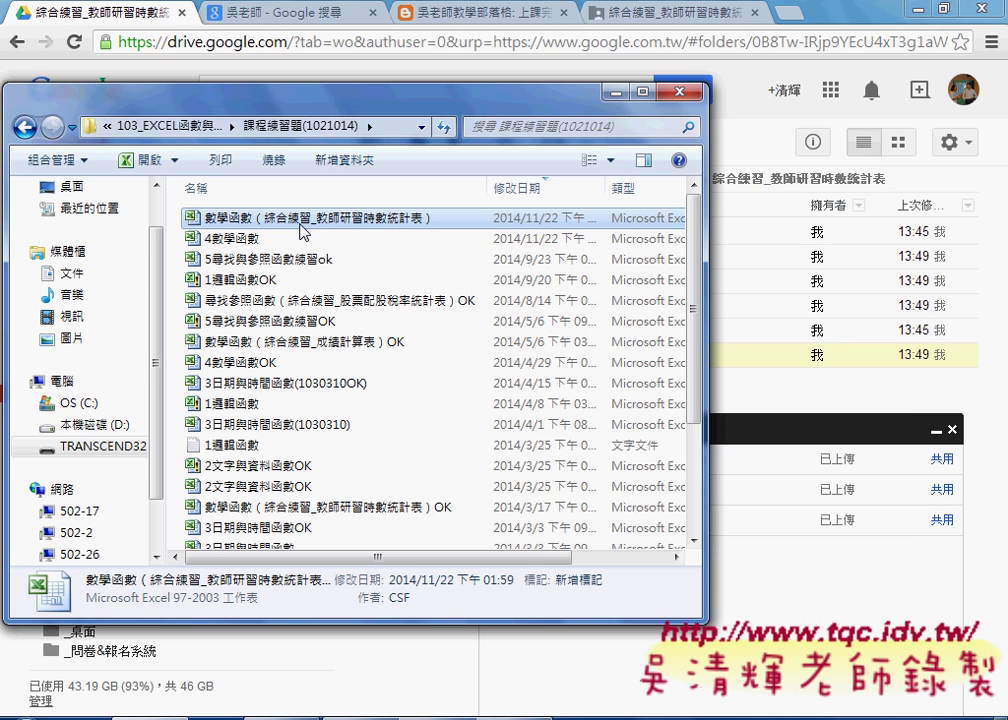
left_click(945, 430)
left_click(234, 697)
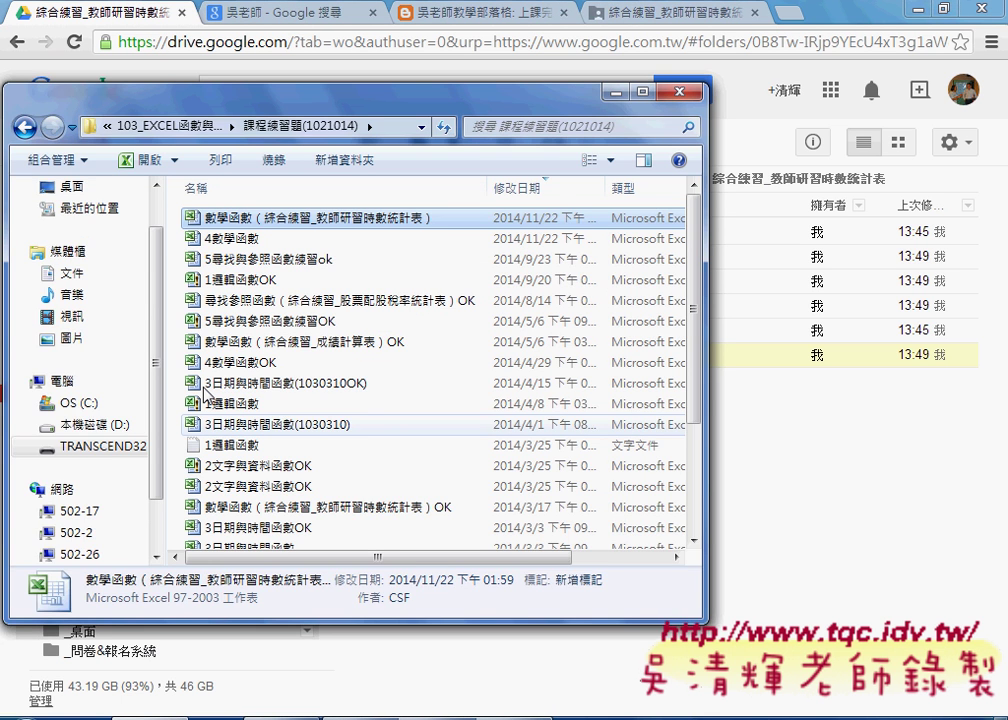
left_click_drag(363, 112, 260, 123)
left_click_drag(215, 228, 670, 455)
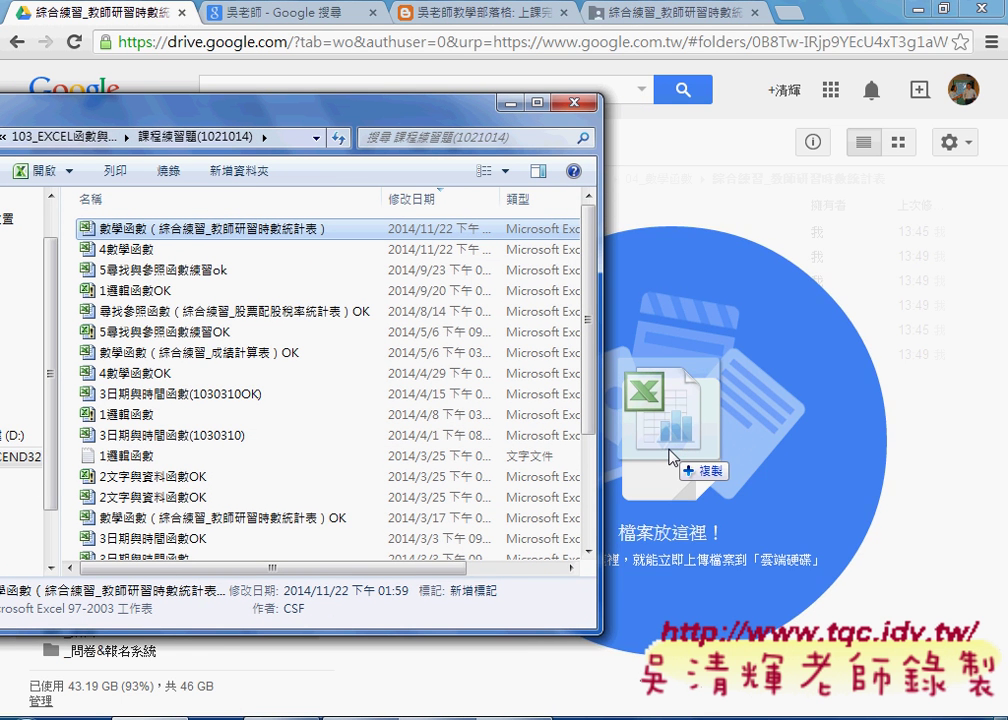
mouse_move(670, 455)
left_mouse_down()
mouse_move(348, 257)
mouse_move(350, 212)
left_mouse_up()
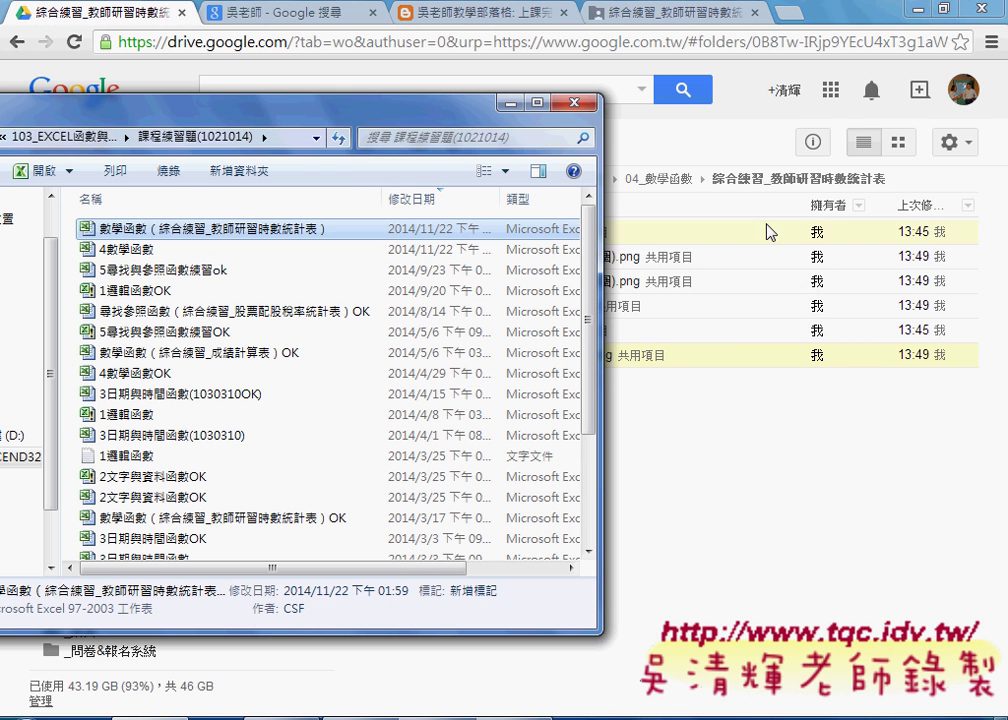
left_click(964, 148)
mouse_move(800, 314)
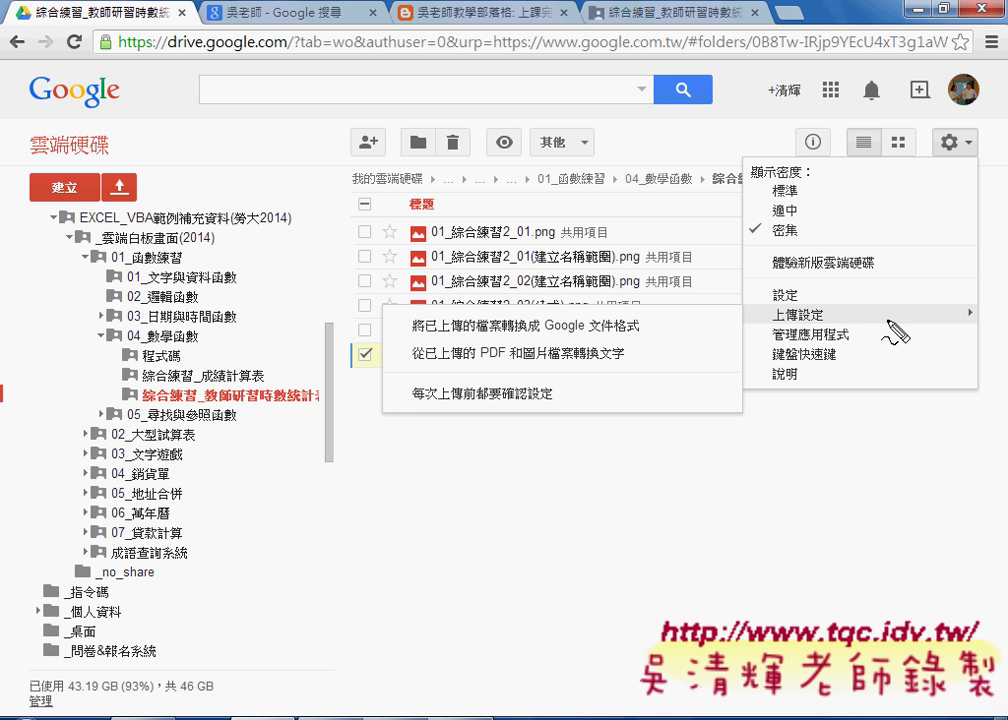
Review the 將已上傳的檔案轉換成 Google 文件格式 option under 上傳設定, then close the menu.
mouse_move(640, 339)
left_mouse_down()
mouse_move(484, 354)
mouse_move(510, 352)
left_mouse_up()
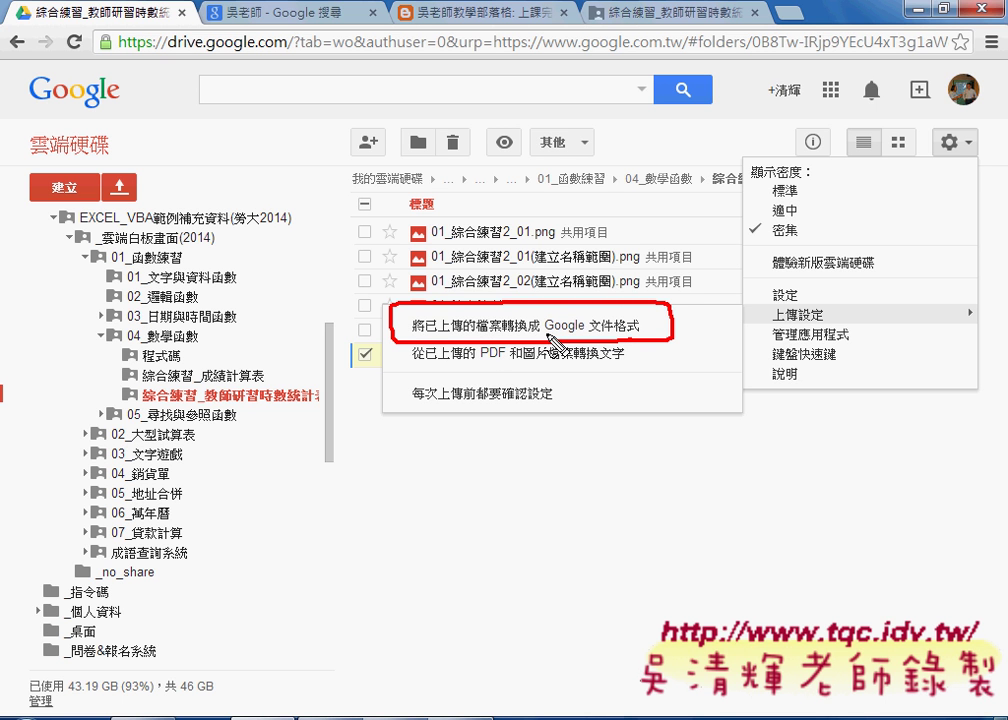
mouse_move(545, 334)
left_mouse_down()
mouse_move(640, 334)
mouse_move(660, 350)
left_mouse_up()
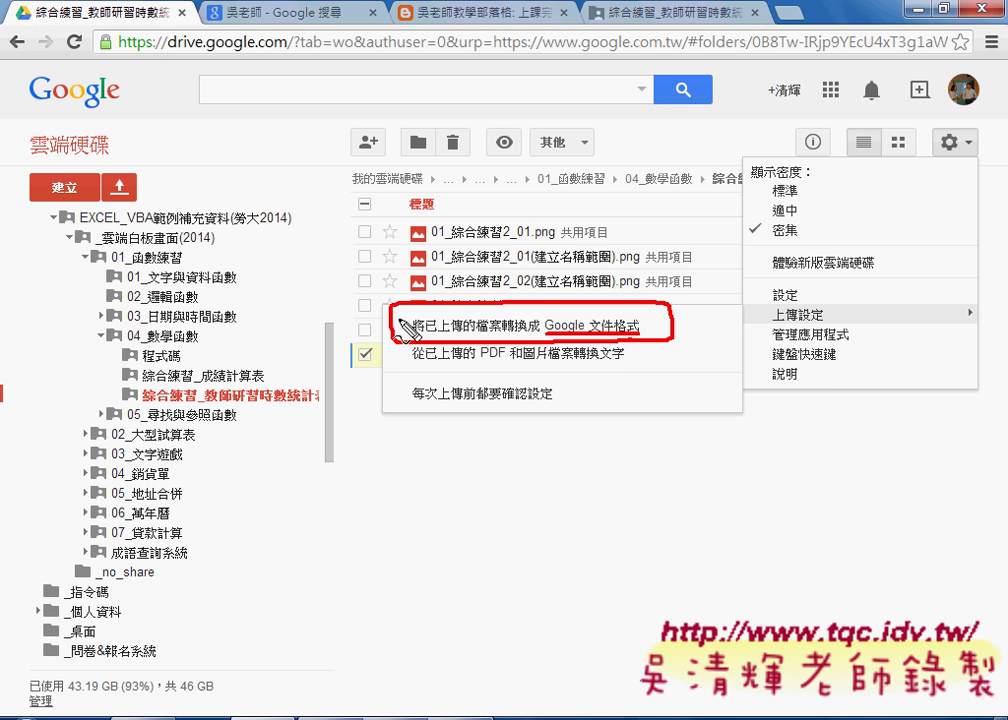
left_click_drag(397, 327, 428, 318)
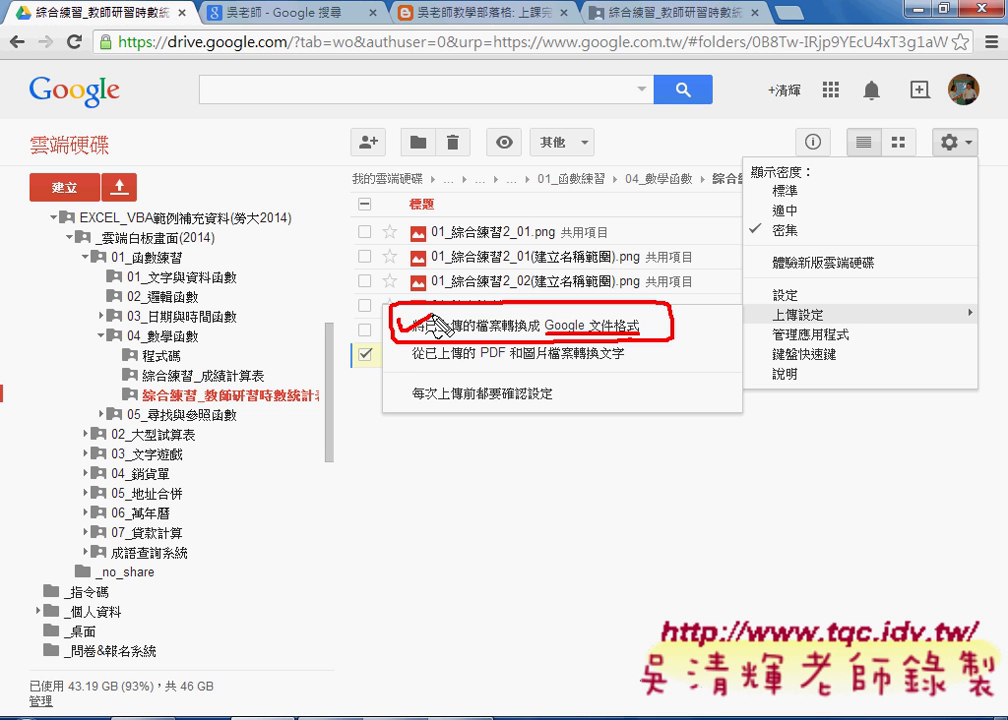
left_click(493, 305)
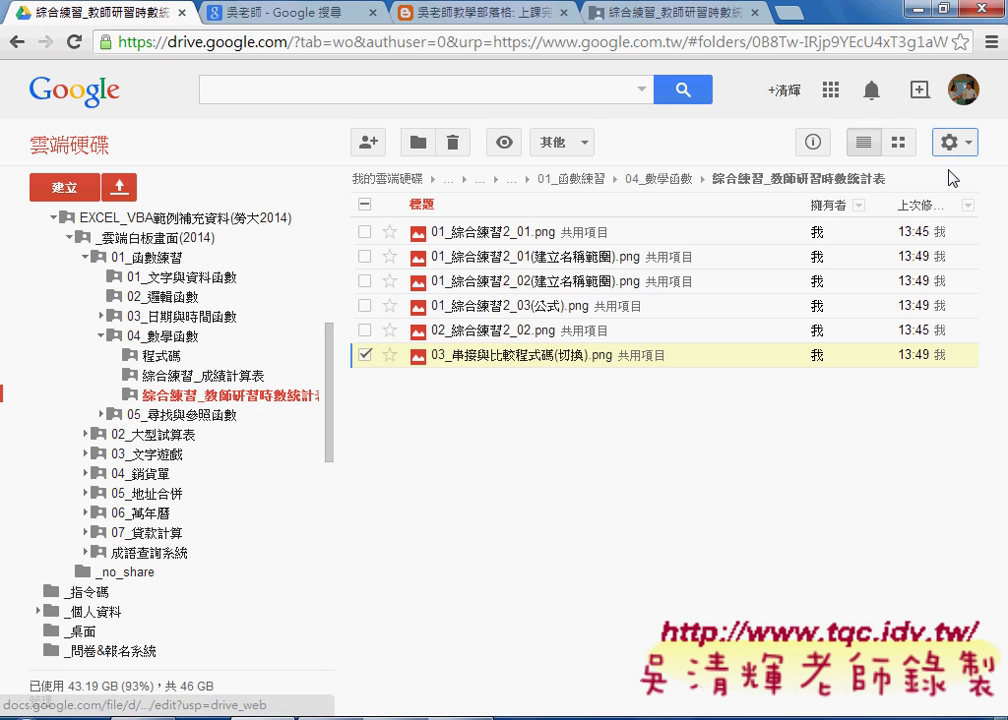
Turn on upload conversion and upload 數學函數（綜合練習_教師研習時數統計表）.xls into the shared folder.
left_click(950, 143)
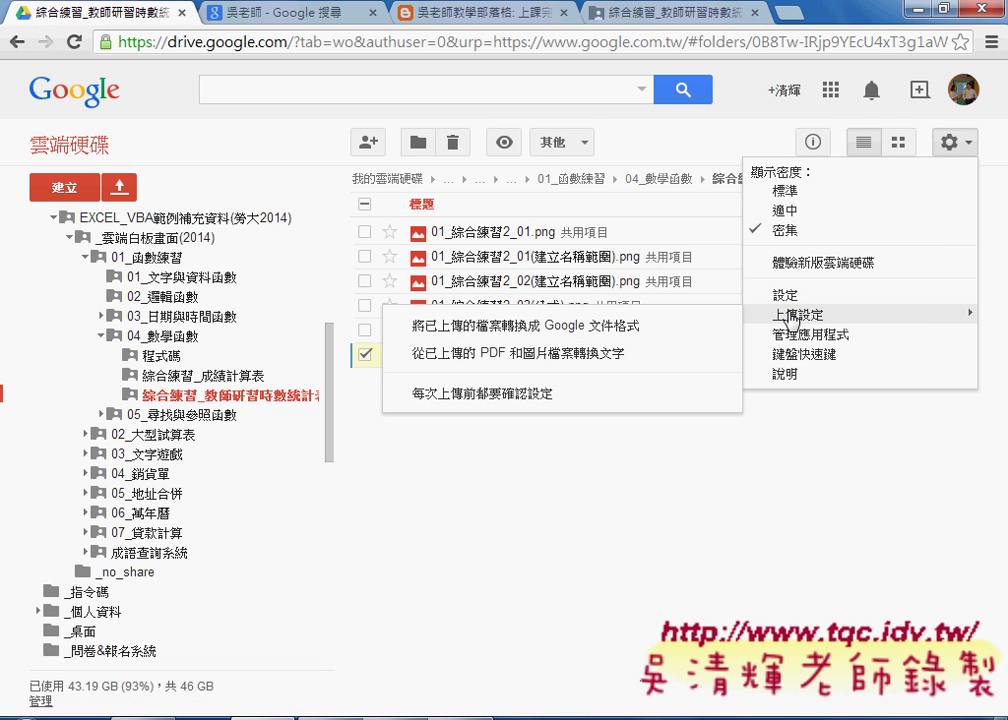
left_click(596, 327)
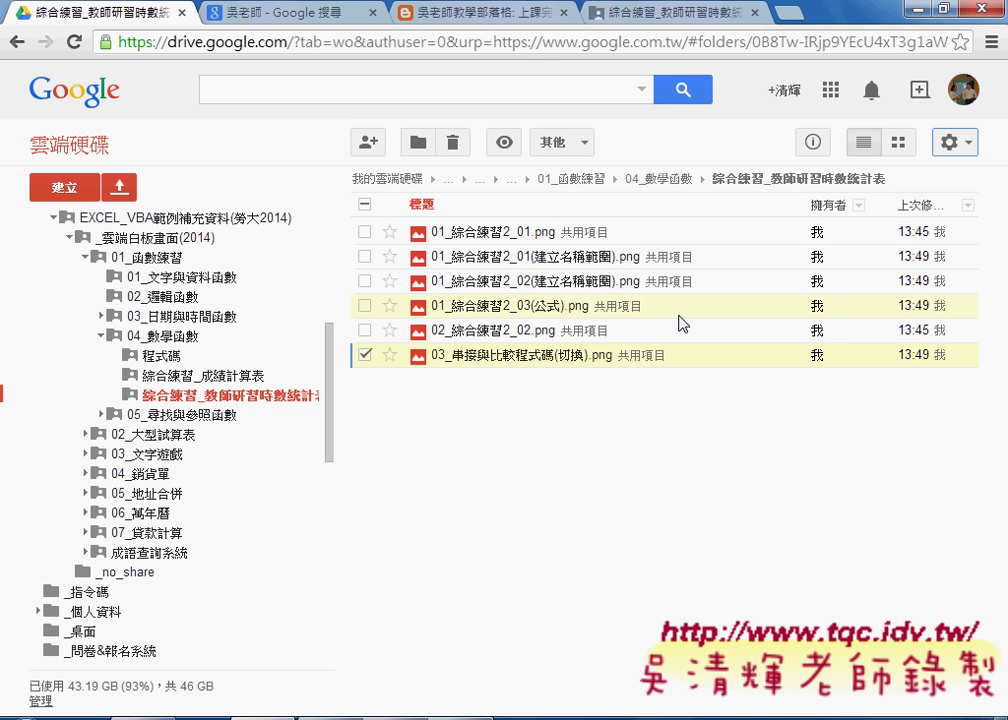
left_click(40, 714)
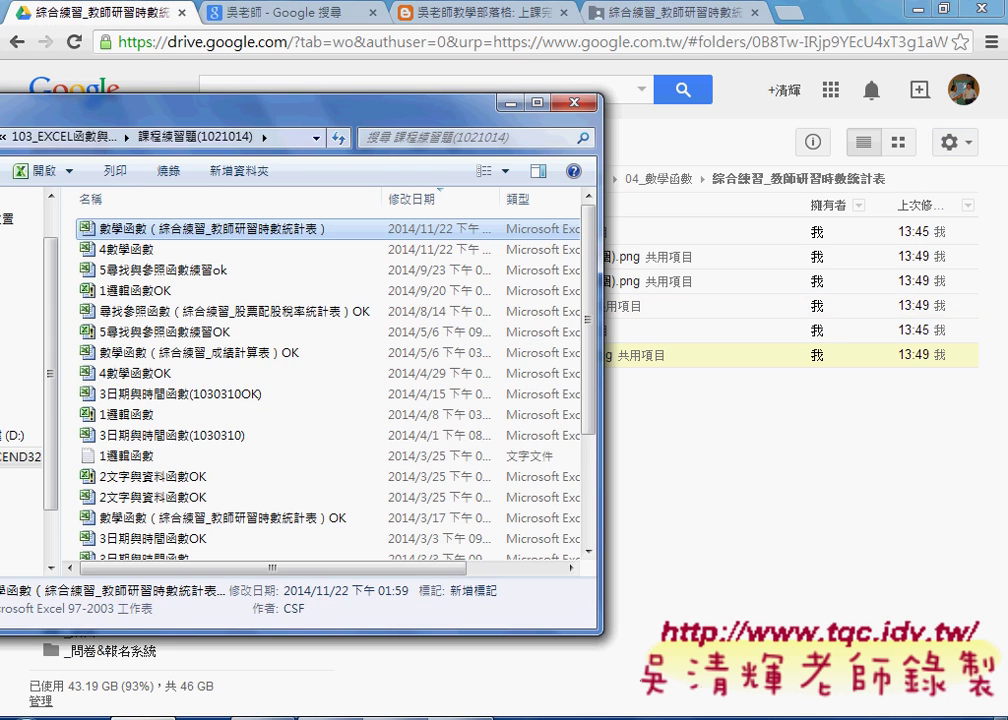
left_click_drag(180, 228, 694, 445)
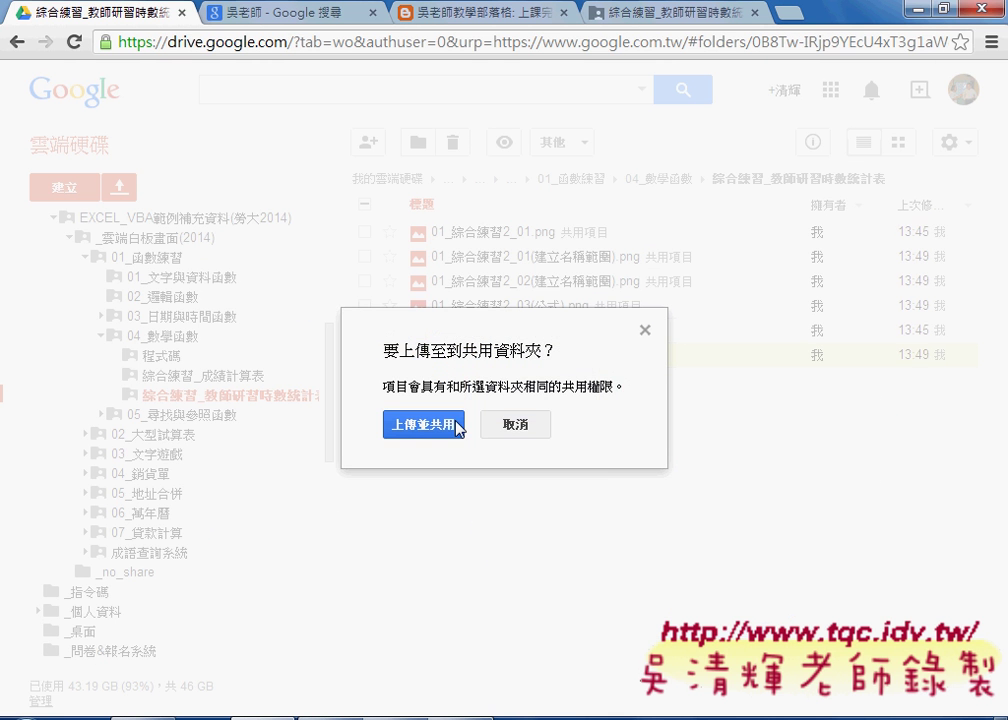
left_click(456, 425)
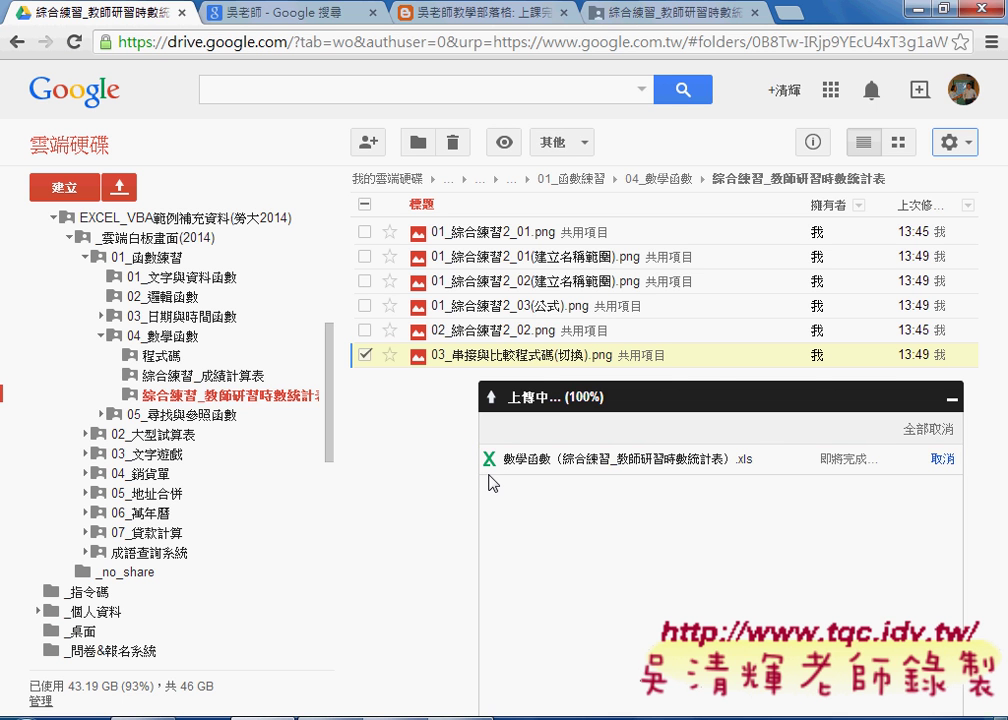
Close the upload-complete panel and reopen Drive's settings menu.
mouse_move(486, 437)
left_mouse_down()
mouse_move(477, 452)
mouse_move(496, 478)
mouse_move(462, 468)
mouse_move(421, 398)
left_mouse_up()
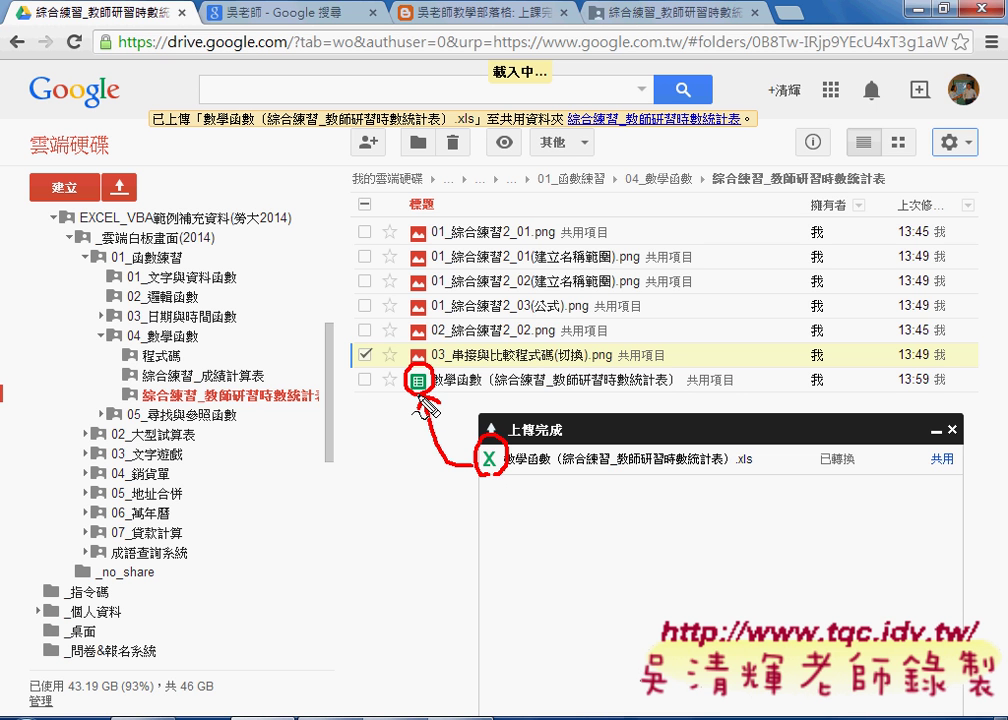
key("ctrl+z")
key("Escape")
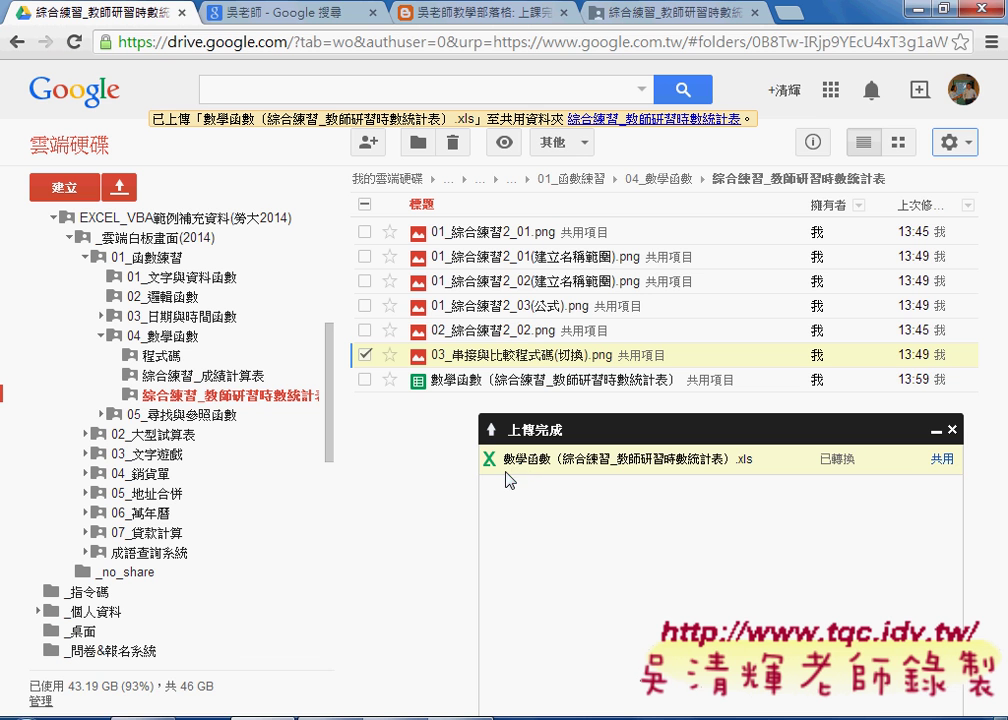
left_click(952, 430)
left_click(966, 148)
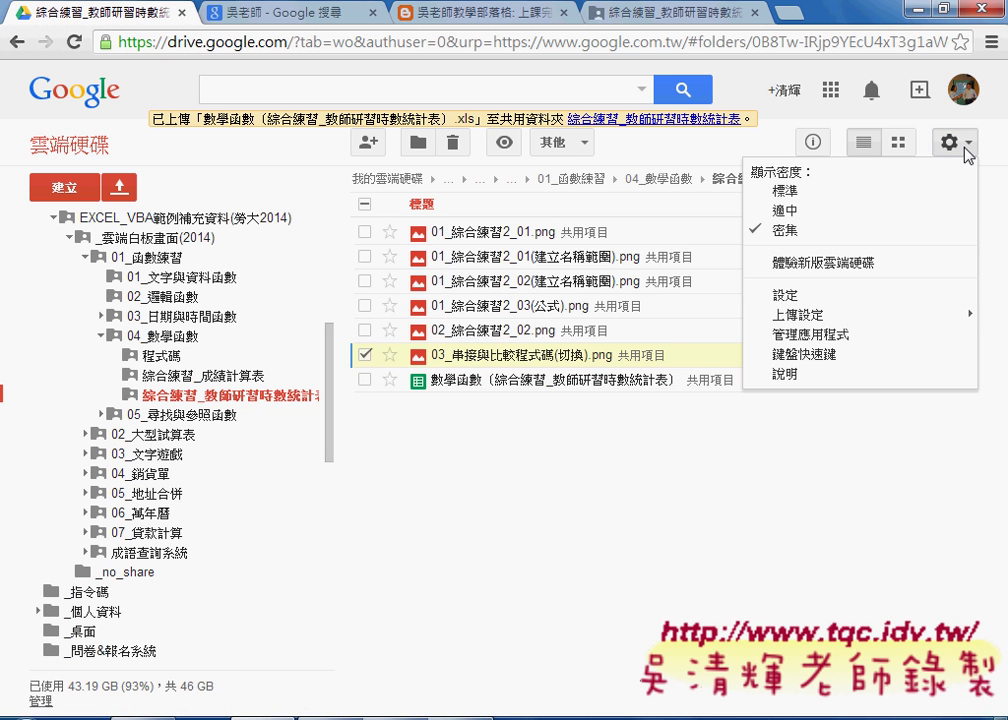
mouse_move(800, 314)
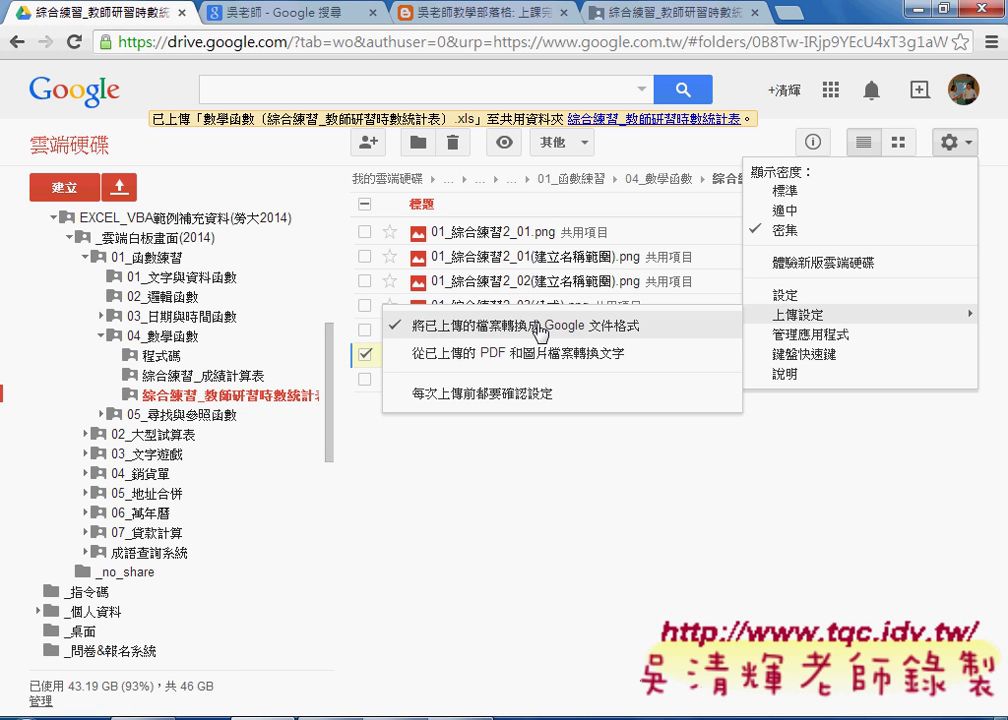
Turn off conversion and upload the .xls again unconverted, confirming sharing and closing the panel.
left_click(540, 326)
key("alt+Tab")
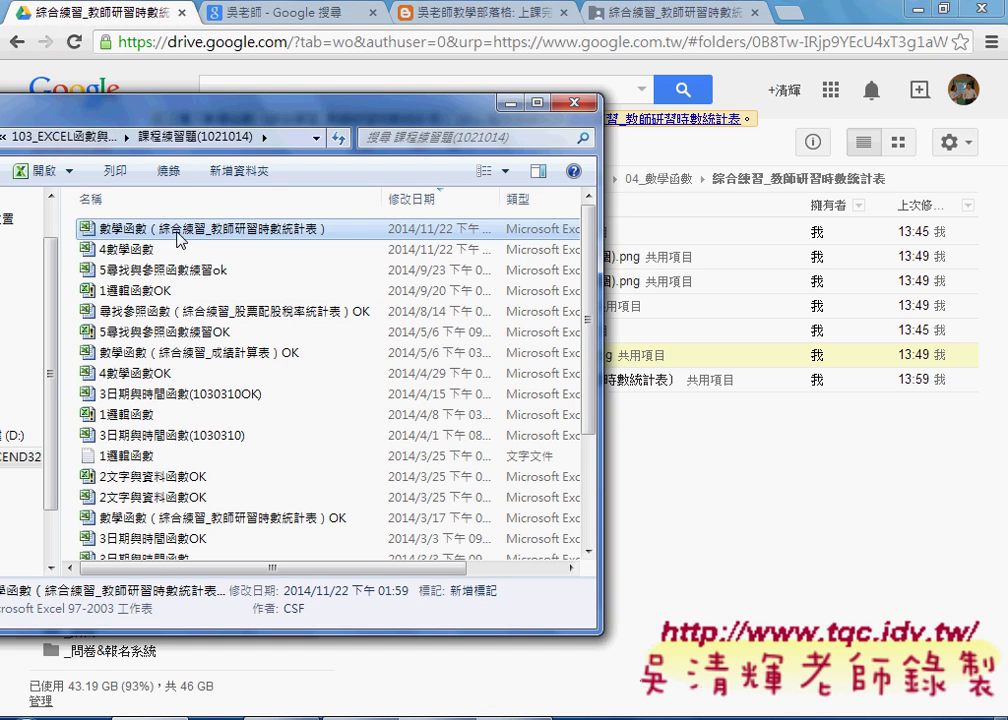
left_click_drag(180, 238, 715, 505)
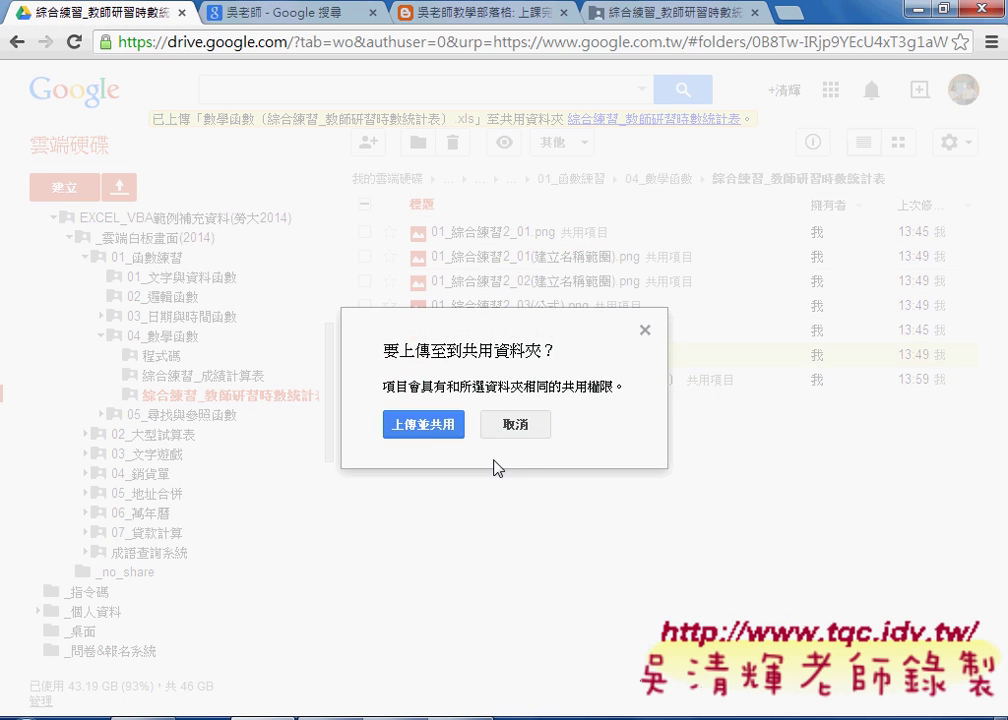
key("Return")
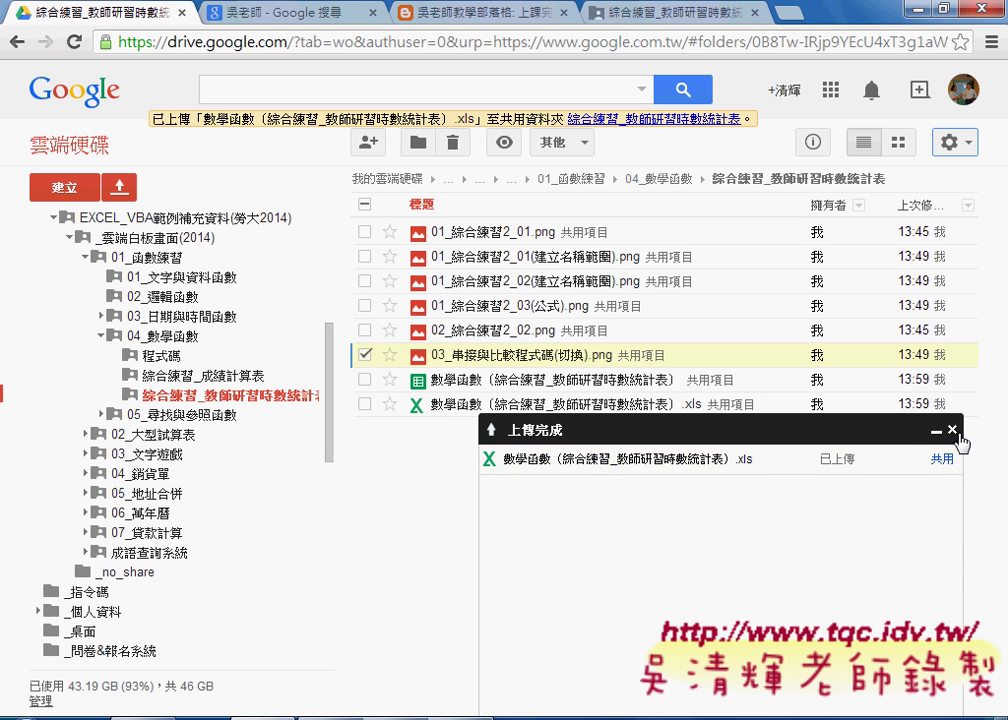
left_click(953, 431)
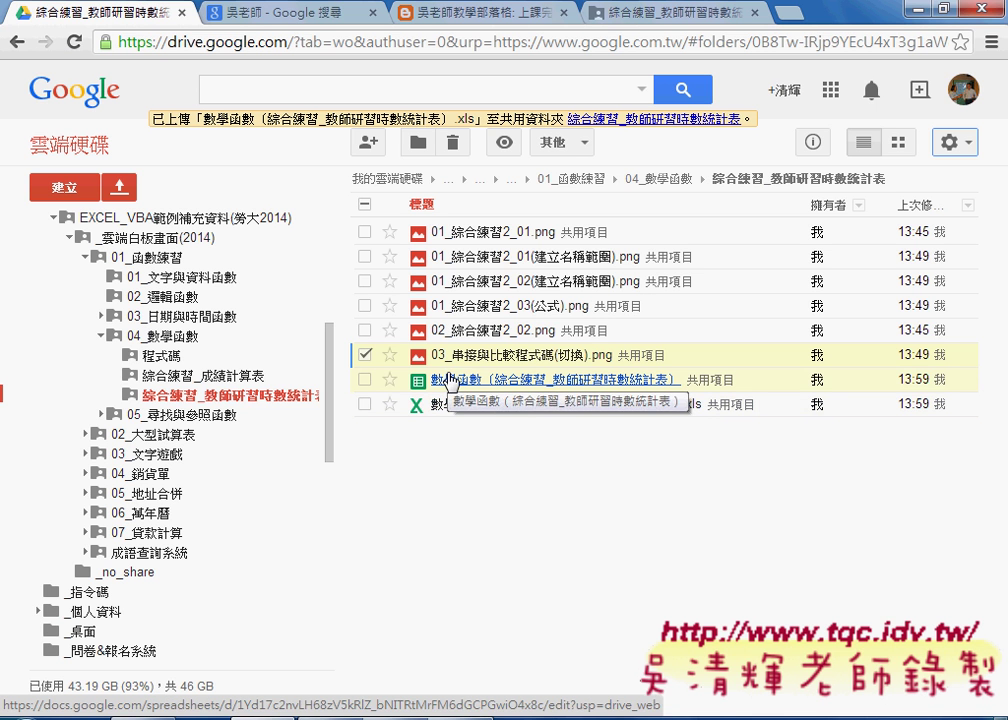
Open the converted spreadsheet in a new tab, then preview the uploaded .xls's 3-page table and close it.
left_click(453, 380)
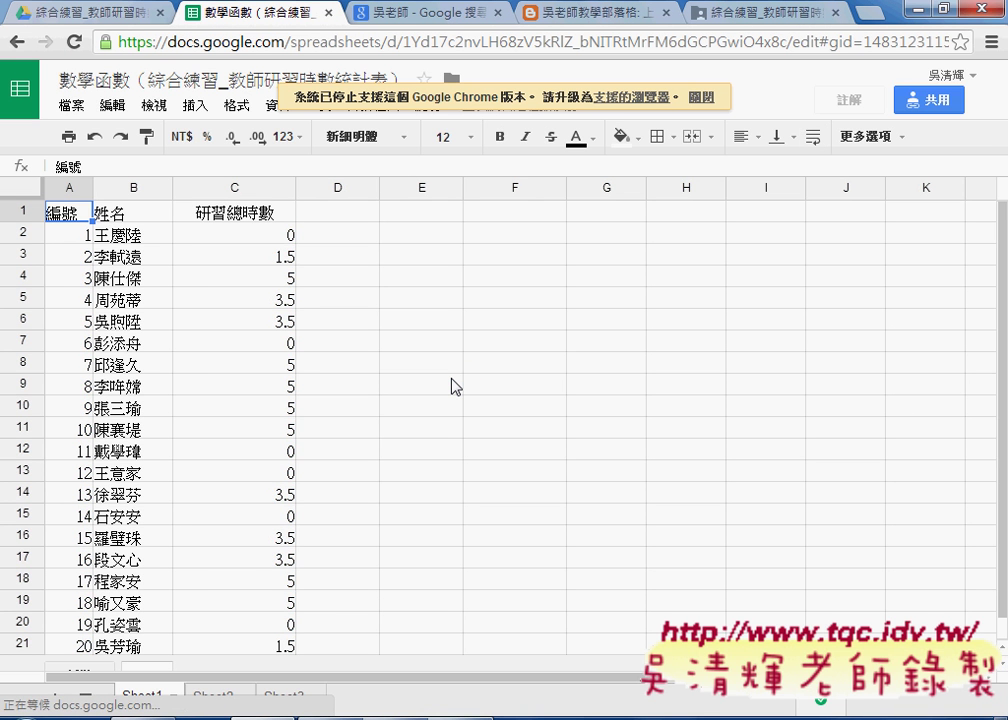
left_click(703, 97)
left_click(90, 12)
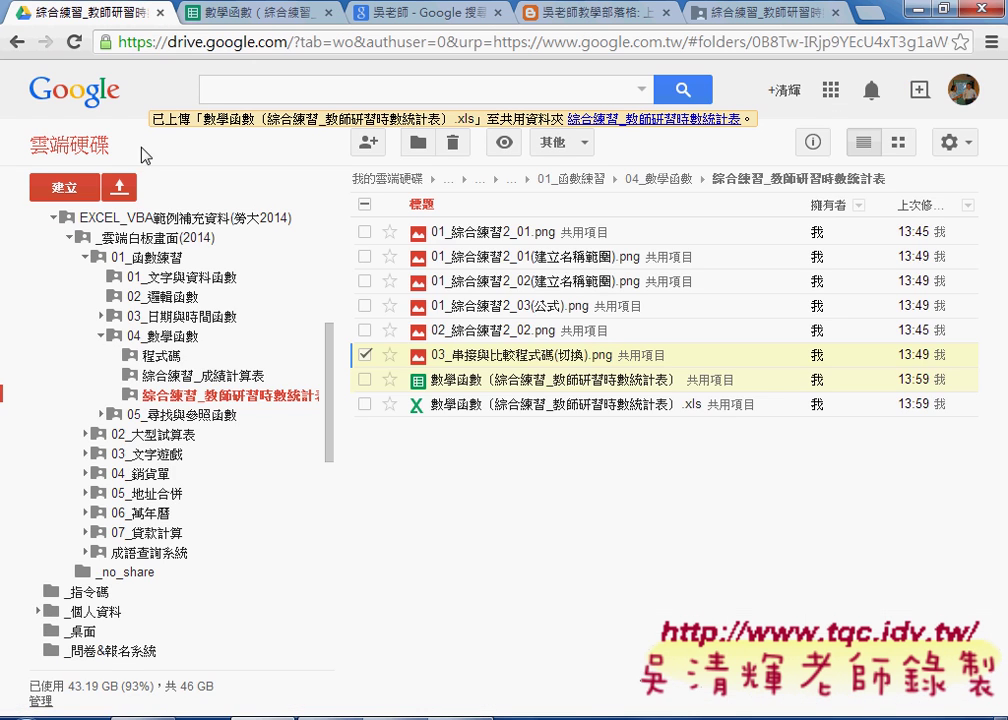
left_click(474, 407)
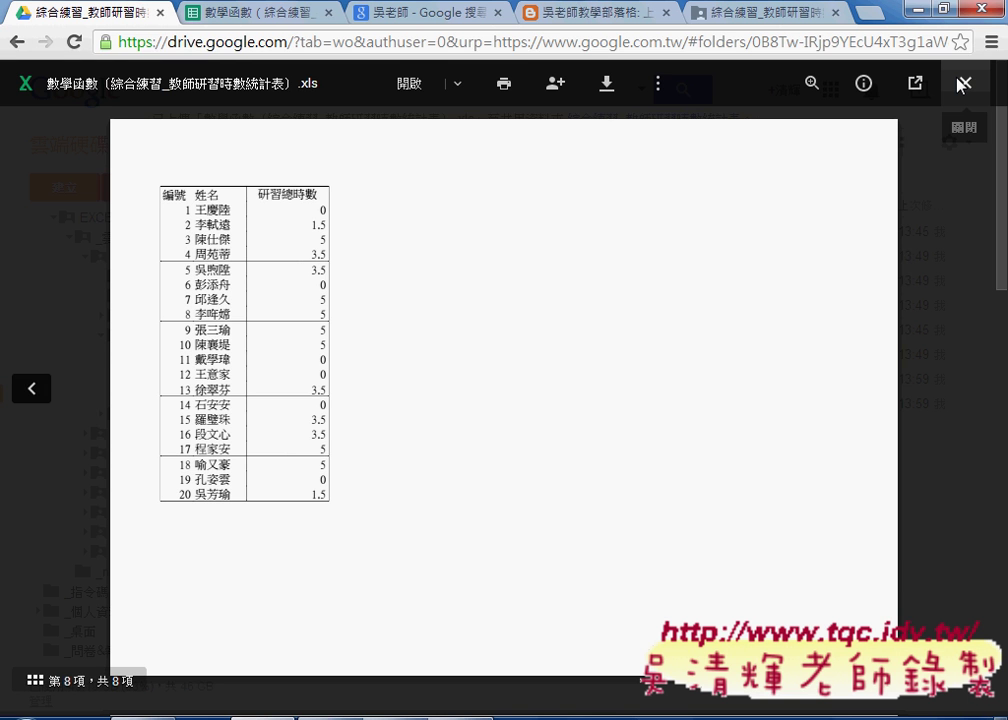
left_click(962, 84)
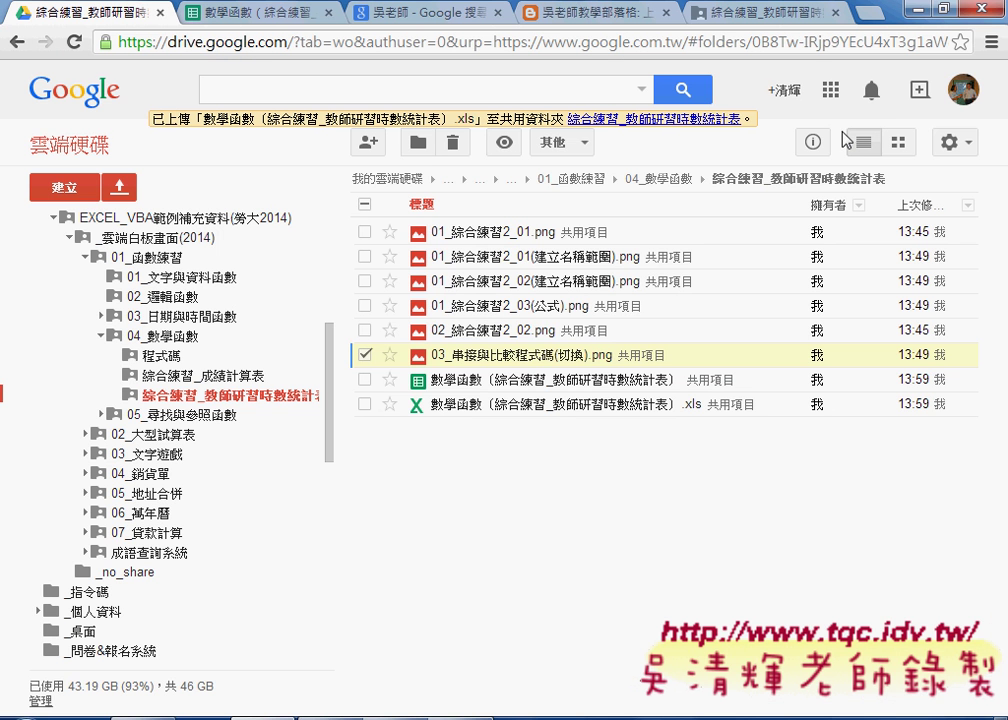
Check the SUMIF total-hours formula in C2 of the converted sheet and open 檔案 > 下載格式.
left_click(262, 20)
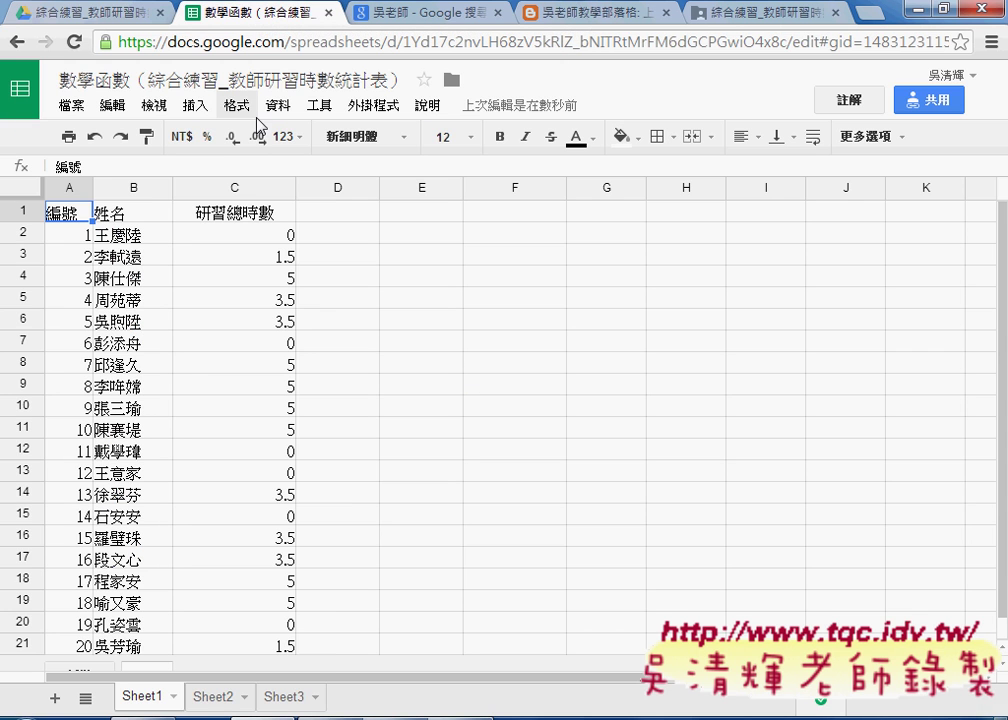
left_click(265, 238)
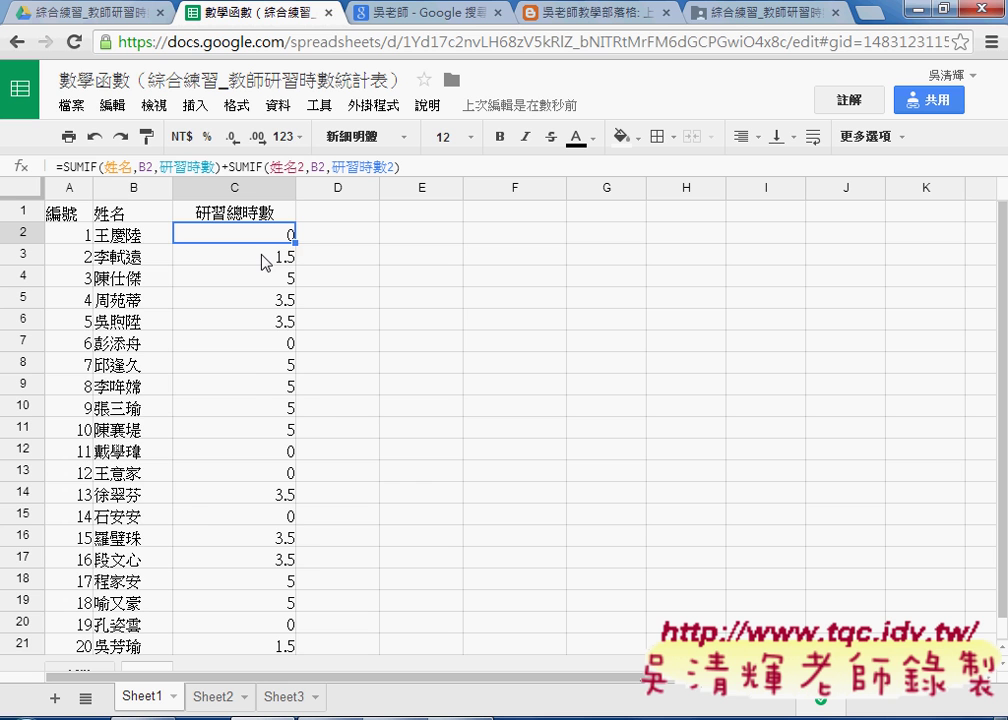
left_click(66, 106)
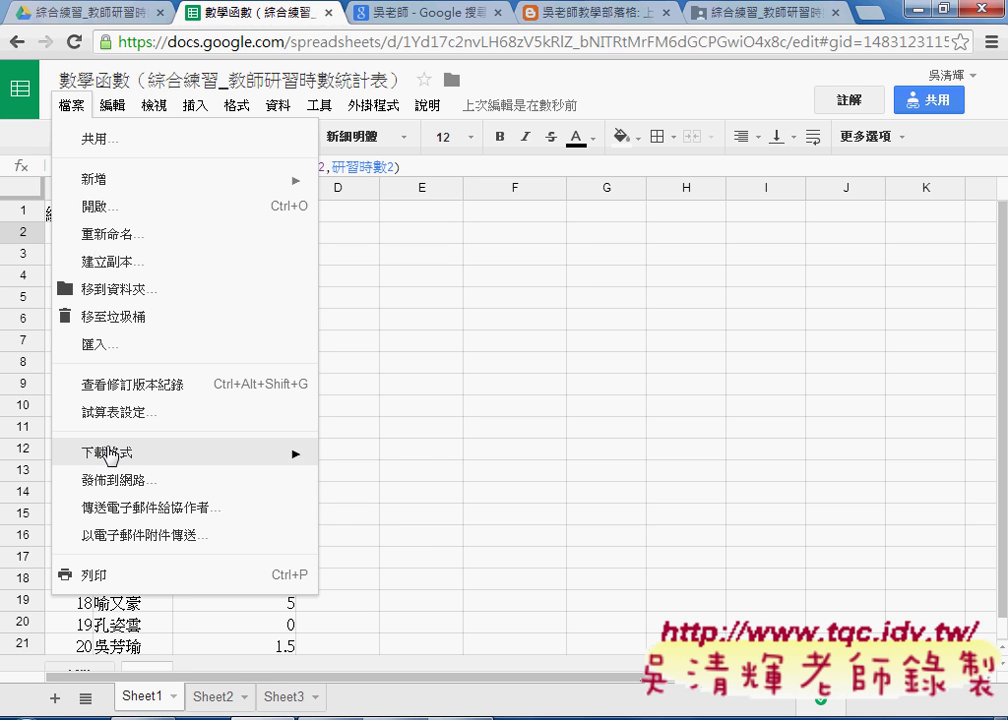
mouse_move(107, 453)
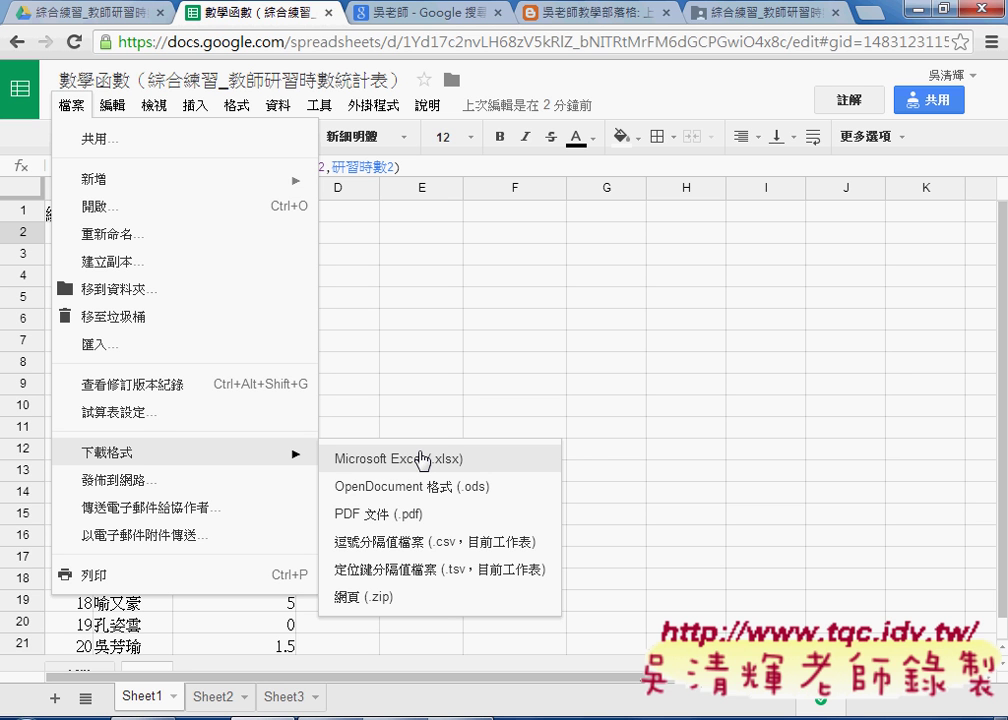
Download the sheet as Microsoft Excel (.xlsx) and open it with the download bar's 開啟.
left_click(421, 455)
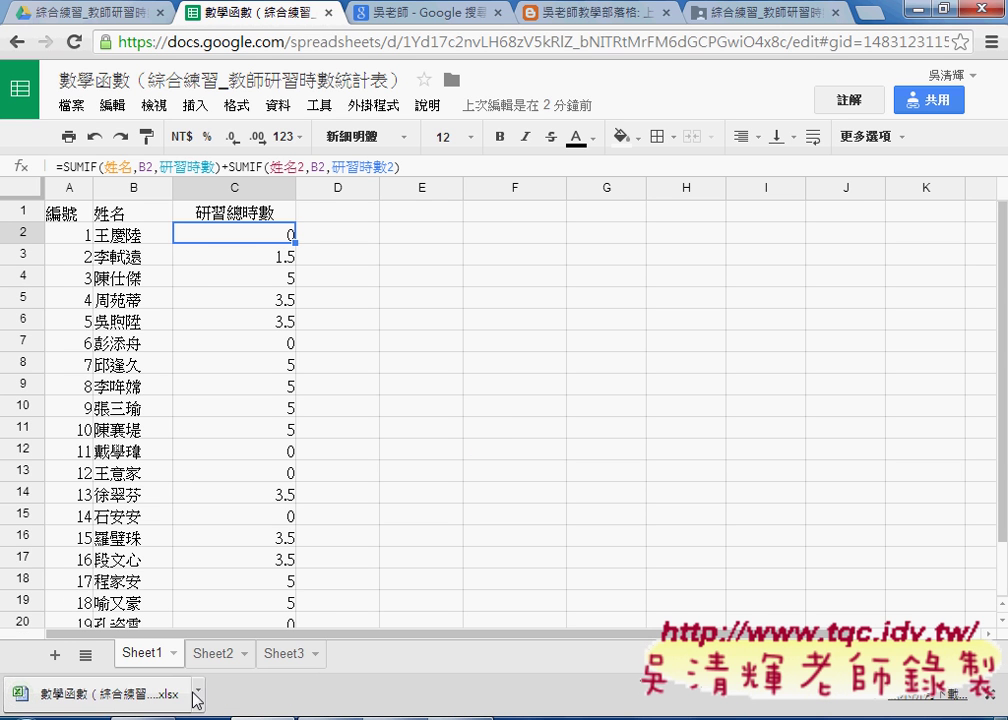
left_click(197, 690)
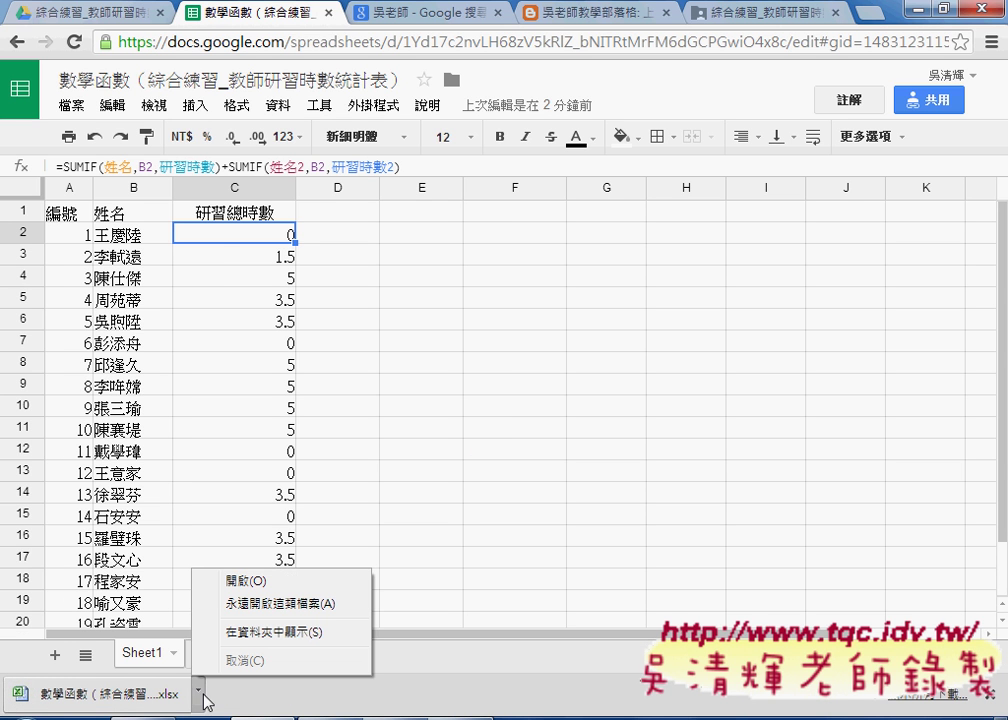
left_click(289, 581)
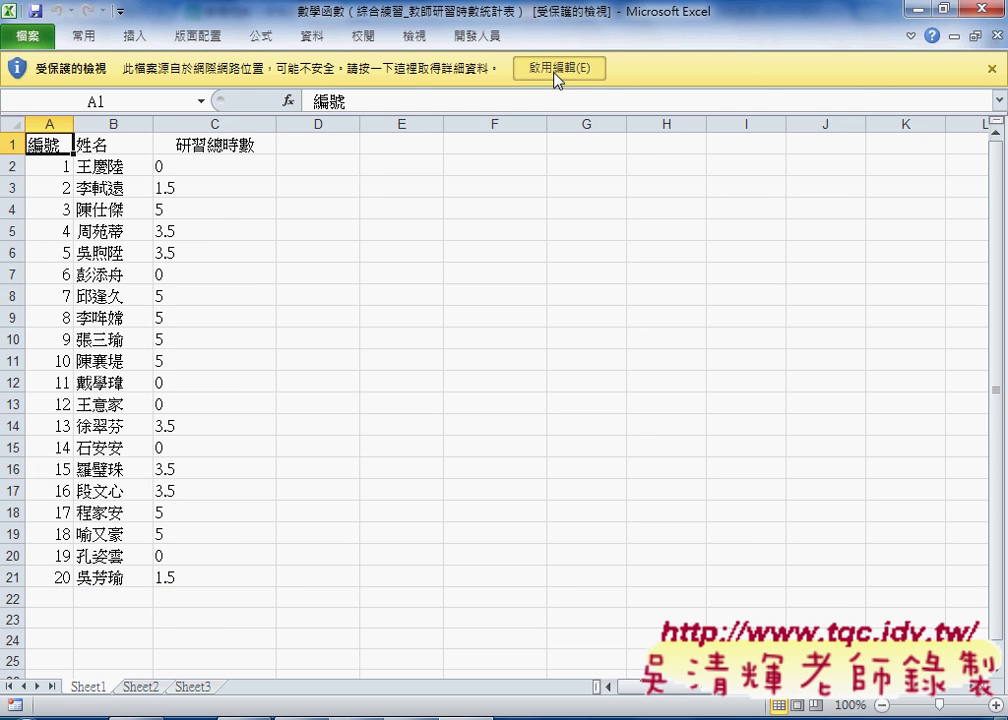
Enable editing on the downloaded workbook and overwrite C2's SUMIF total-hours formula with 5.
left_click(557, 72)
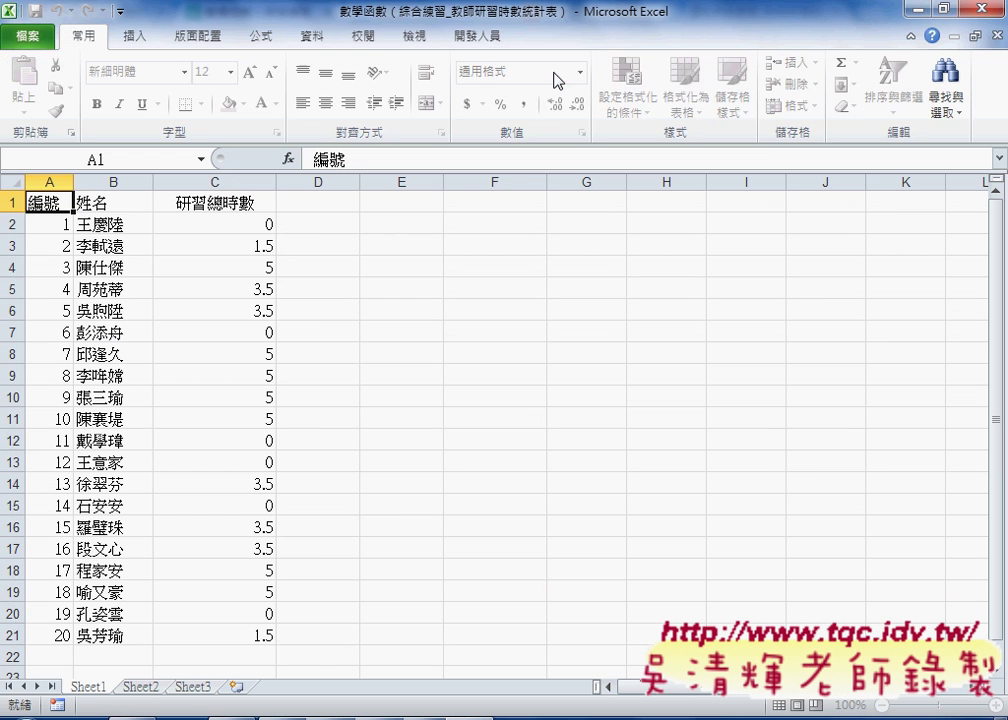
left_click(227, 226)
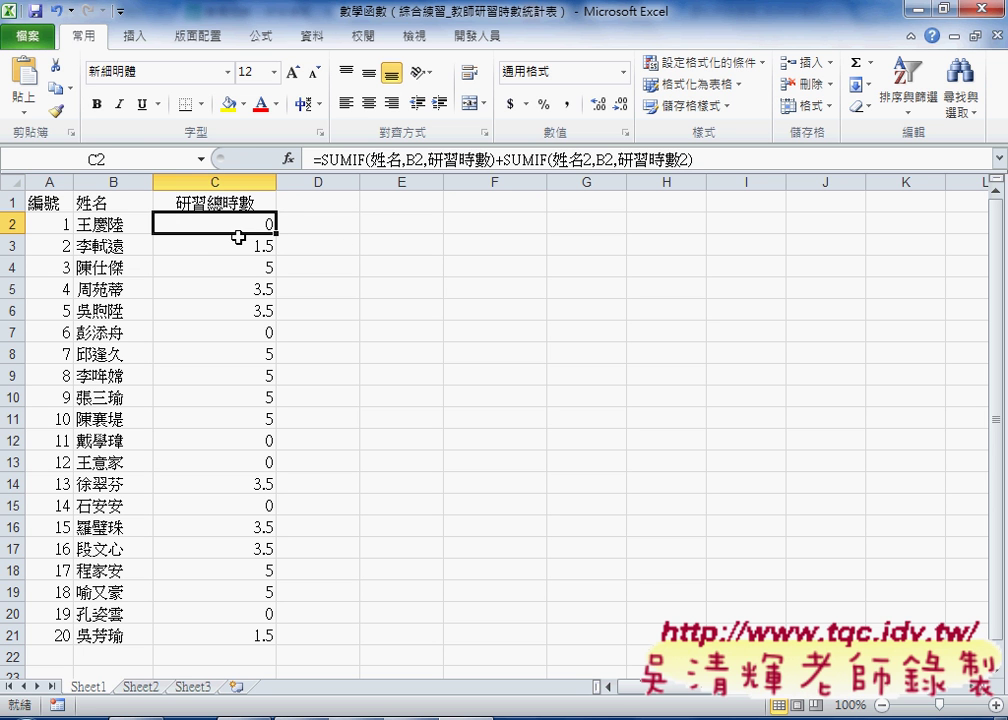
type("5")
key("Return")
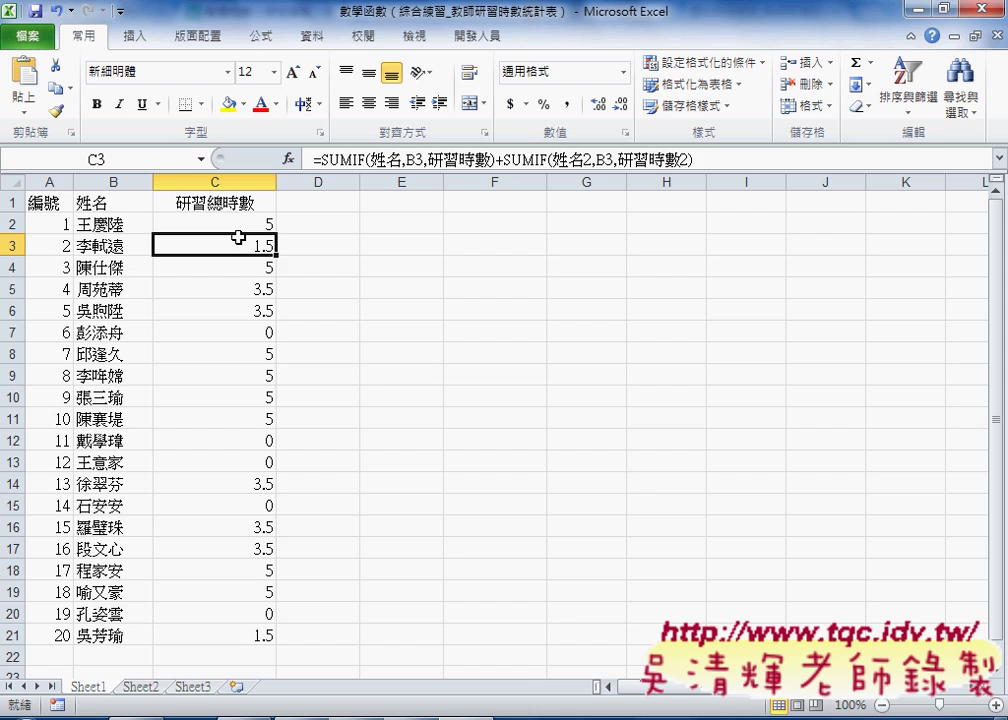